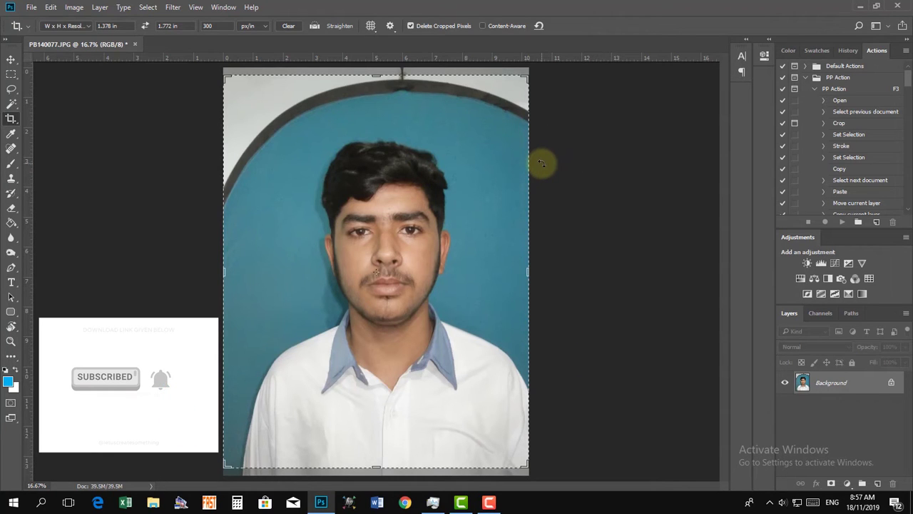
Darken the reds with Selective Color (Black −62), merge it, and raise saturation to +11
left_click(847, 483)
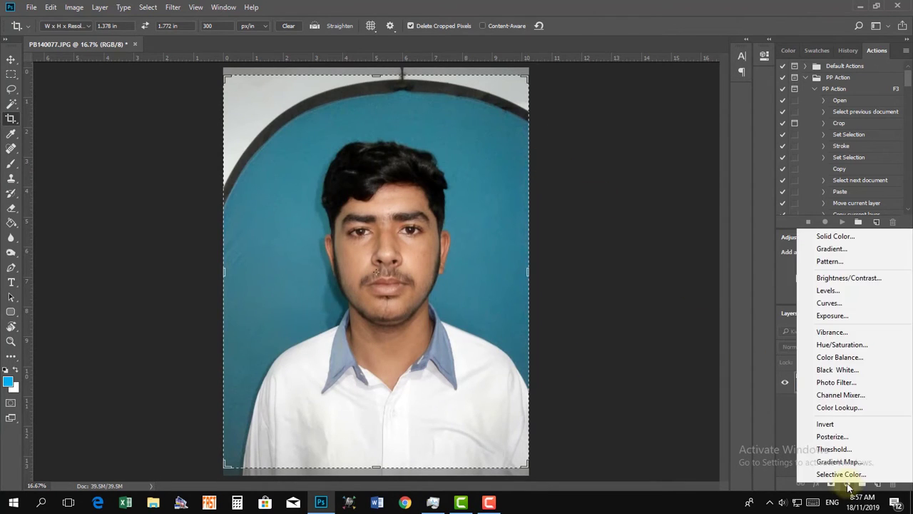
left_click(840, 474)
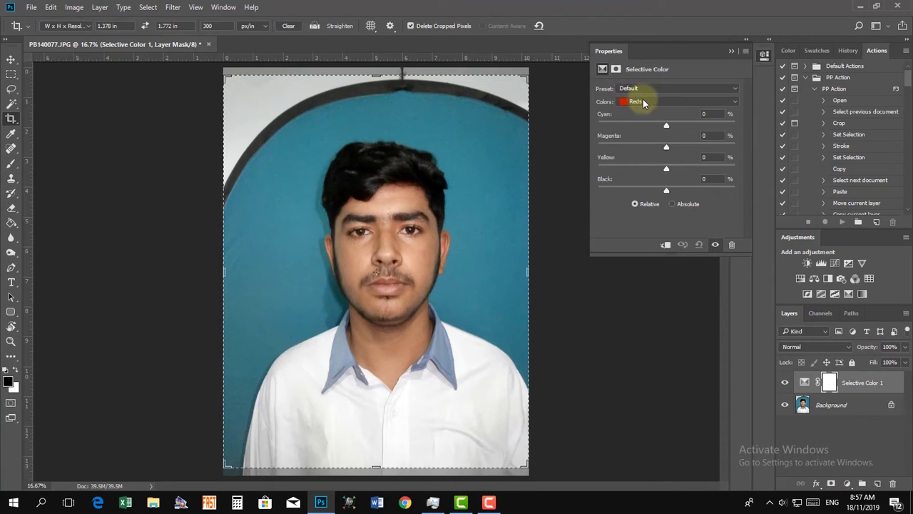
left_click_drag(666, 190, 660, 190)
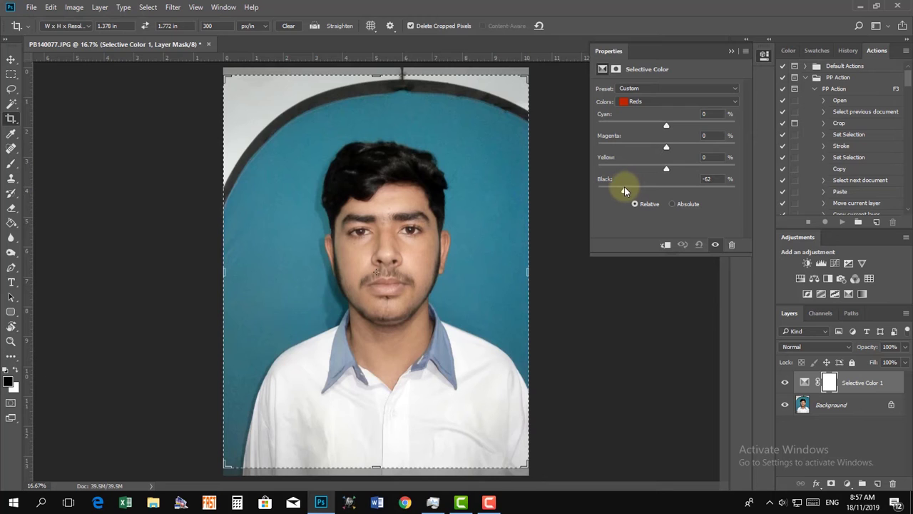
left_click(731, 51)
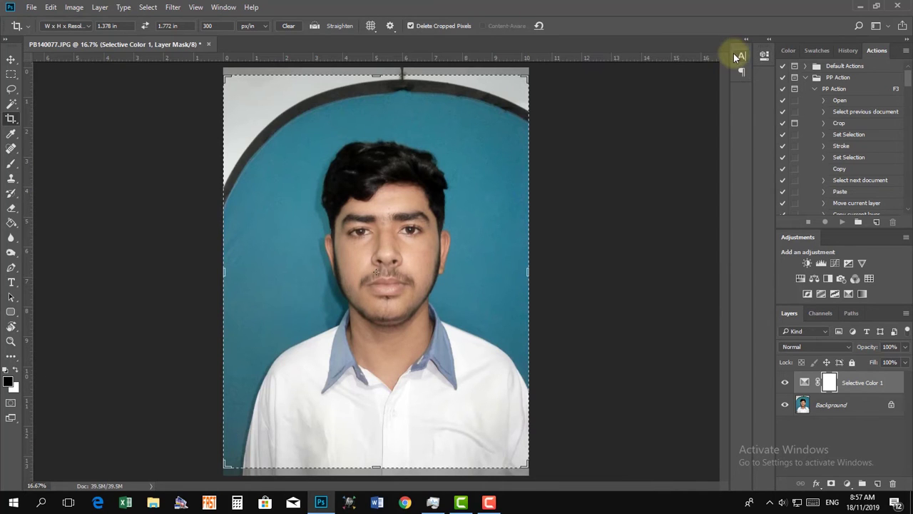
key("Delete")
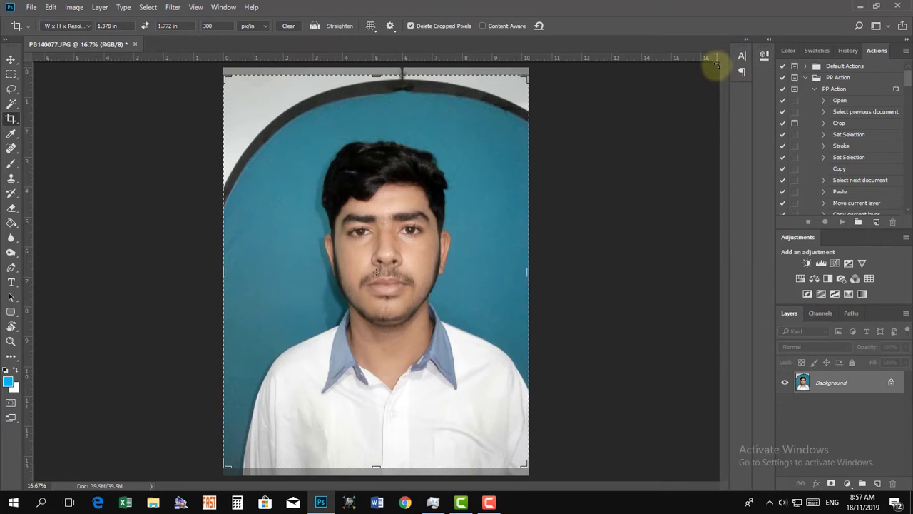
key("ctrl+u")
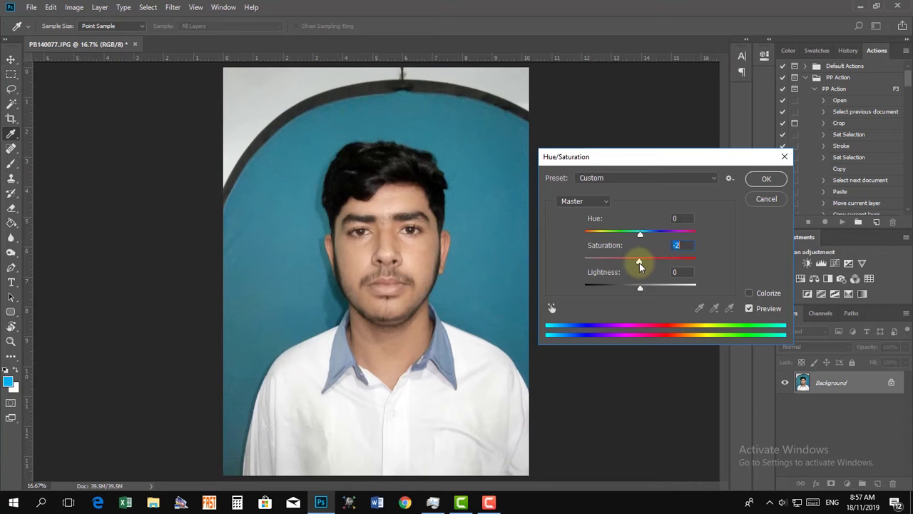
left_click(758, 178)
Lasso the lips with 0 px feather and copy them onto a new Layer 1
scroll(405, 303, "up", 2)
scroll(405, 303, "up", 2)
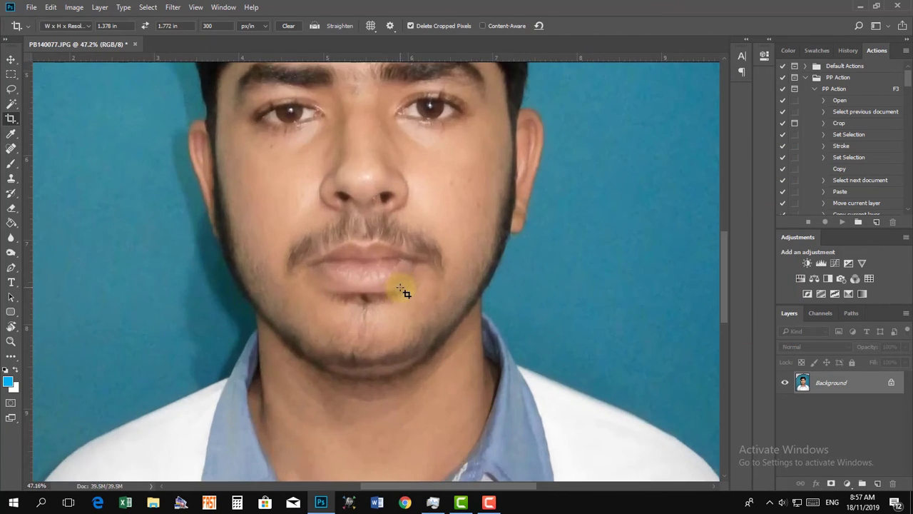
key("l")
left_click_drag(397, 244, 360, 237)
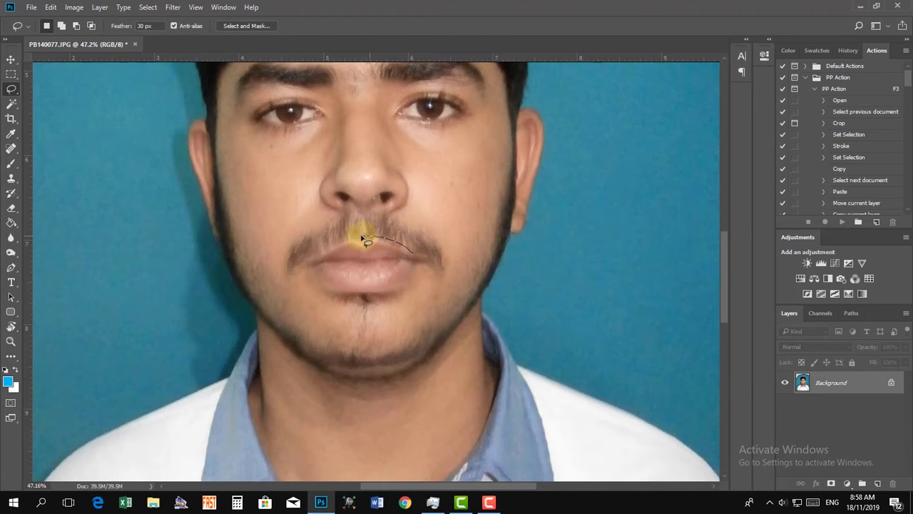
type("0")
key("Return")
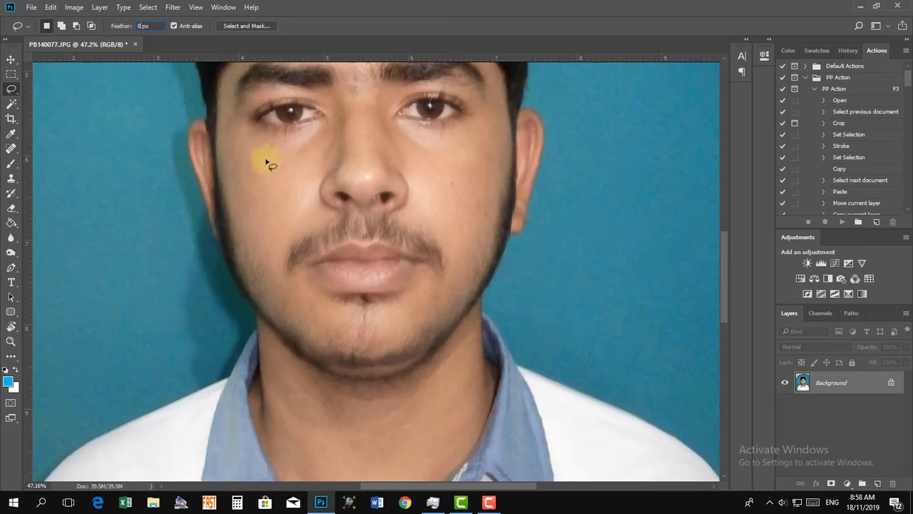
mouse_move(372, 237)
left_mouse_down()
mouse_move(343, 243)
mouse_move(375, 239)
mouse_move(391, 265)
left_mouse_up()
key("ctrl+j")
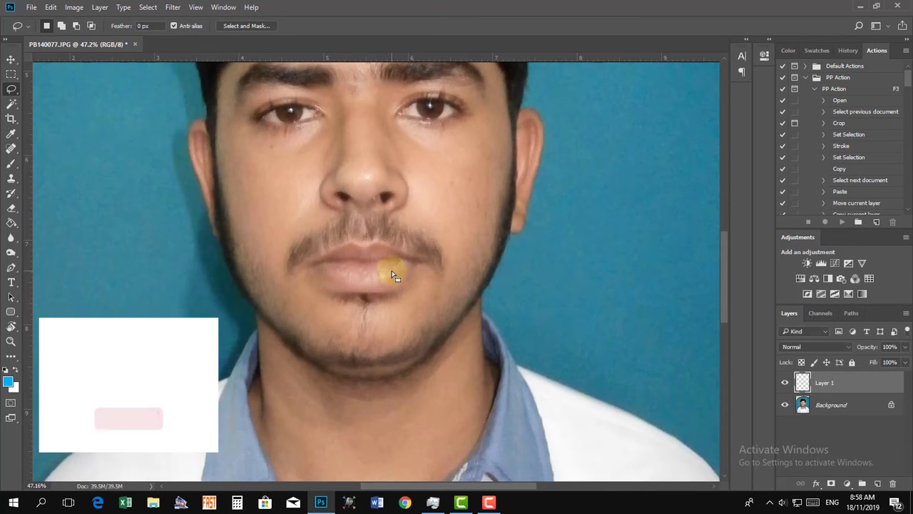
key("ctrl+u")
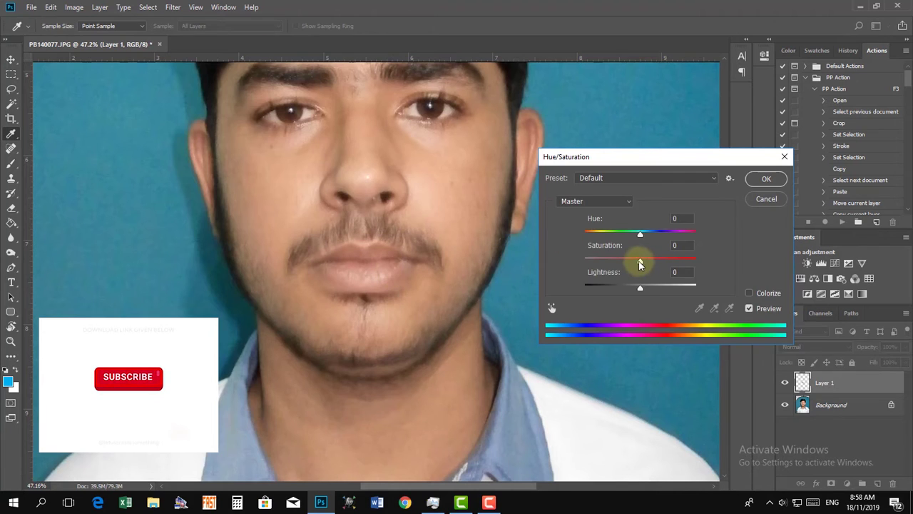
Tint the lips on Layer 1 with Hue −8 and Saturation +8
left_click_drag(640, 233, 635, 233)
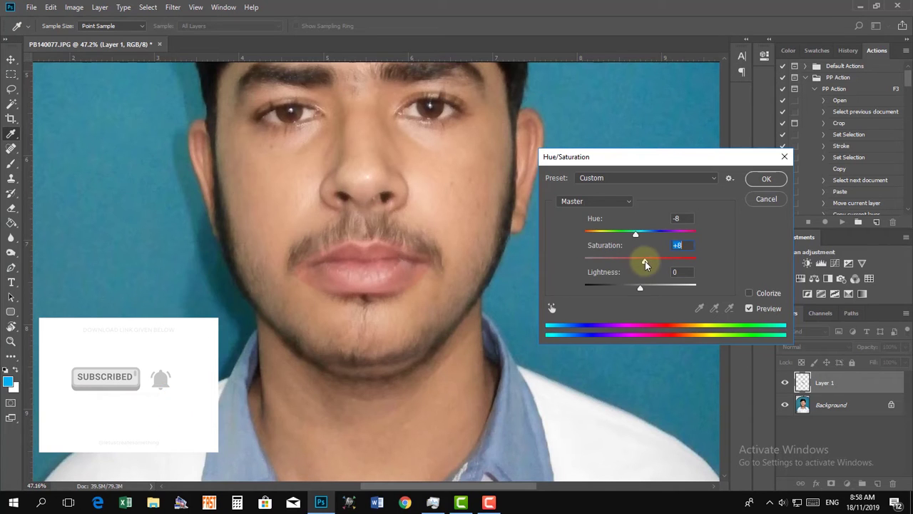
left_click(756, 178)
key("e")
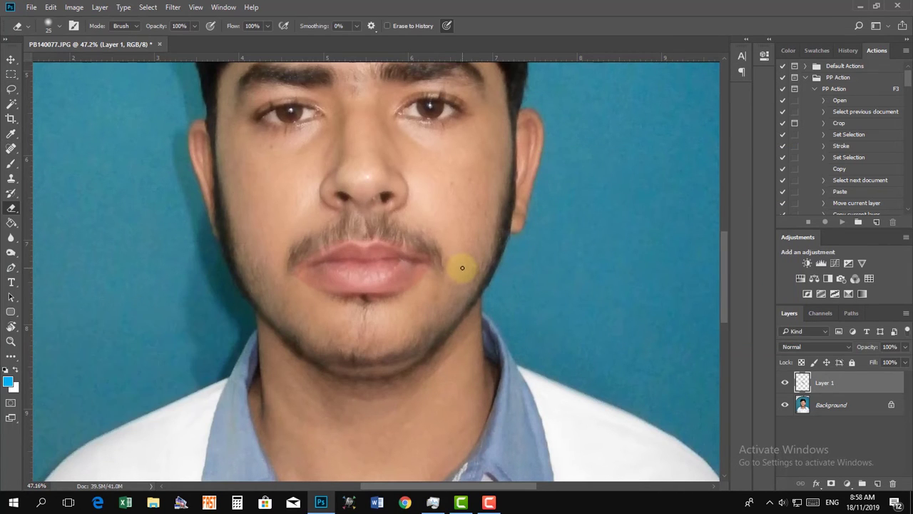
Soften the lip edges with a 125 px, 0% hardness eraser and set Layer 1 opacity to 77%
right_click(465, 268)
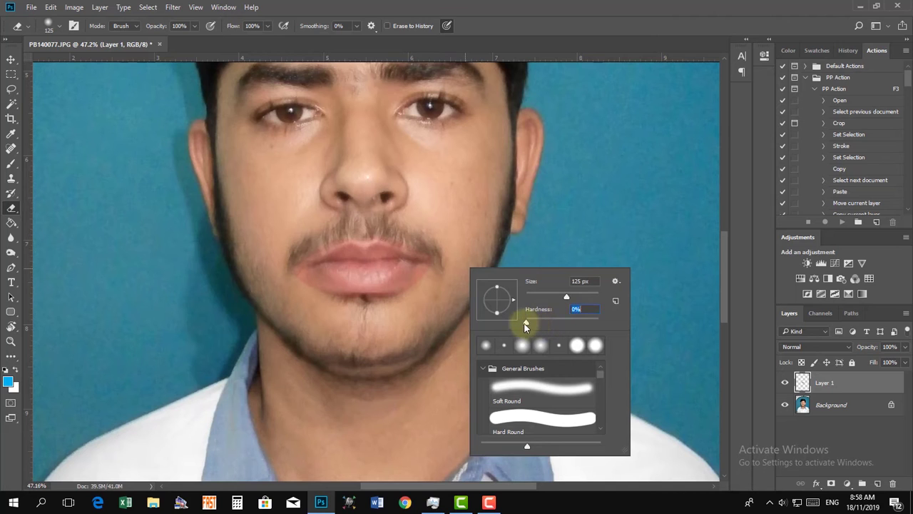
key("Return")
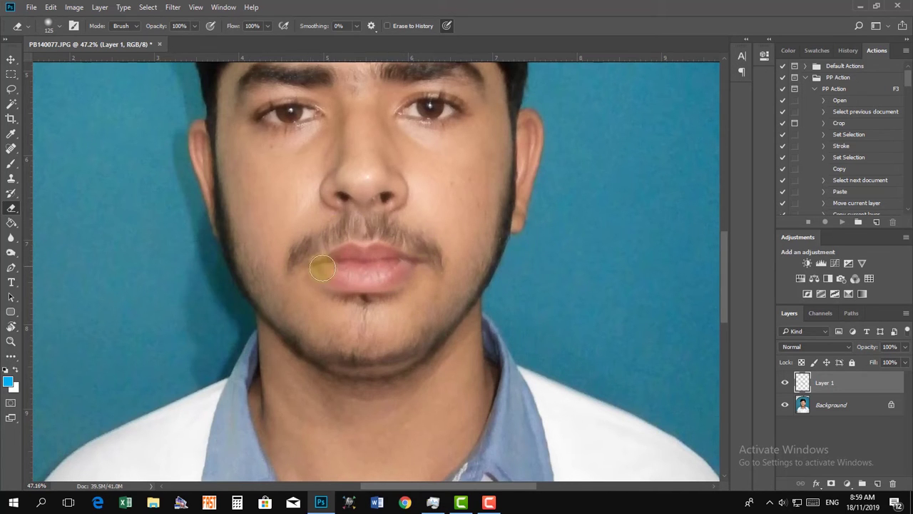
scroll(322, 268, "down", 1)
scroll(326, 271, "down", 2)
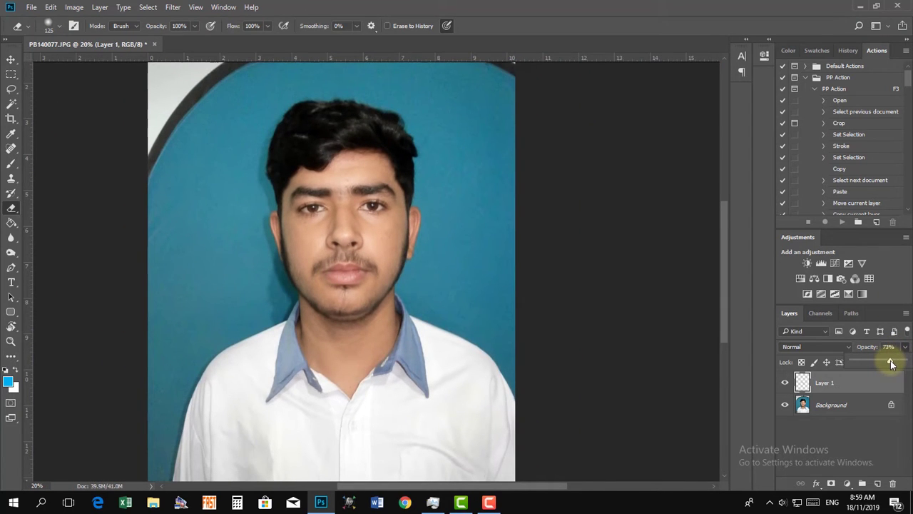
left_click(872, 376)
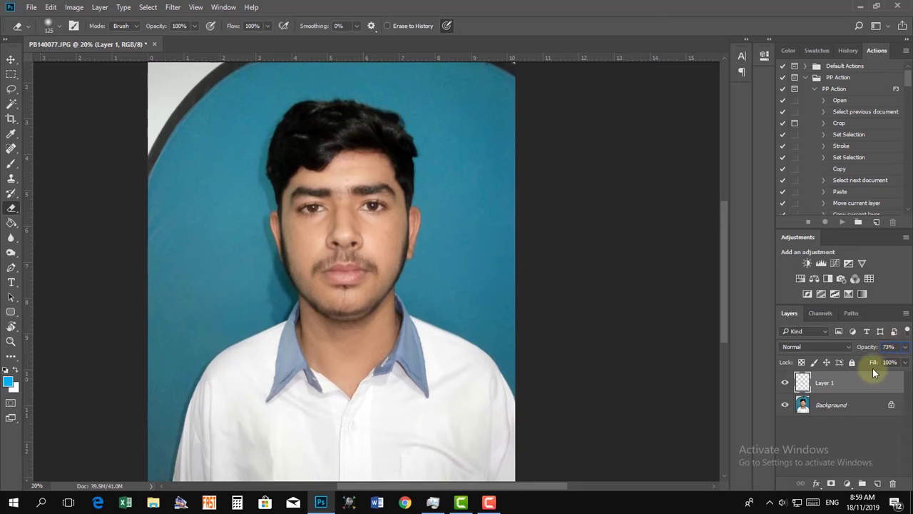
left_click(887, 347)
type("75")
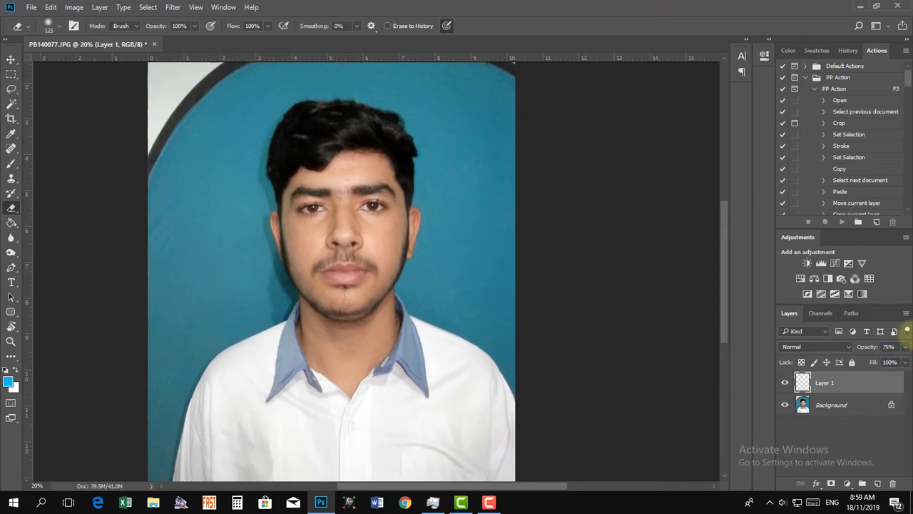
left_click(904, 347)
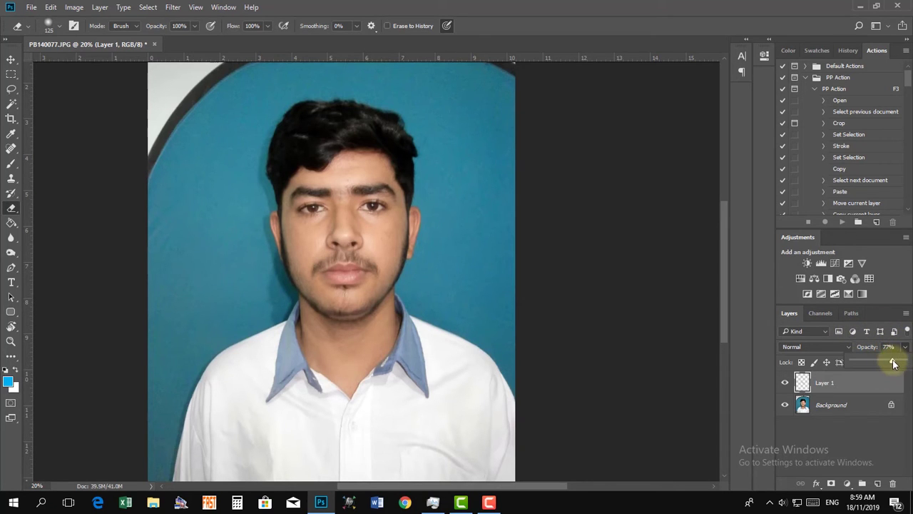
Merge the lip layer down into the Background layer
key("ctrl+e")
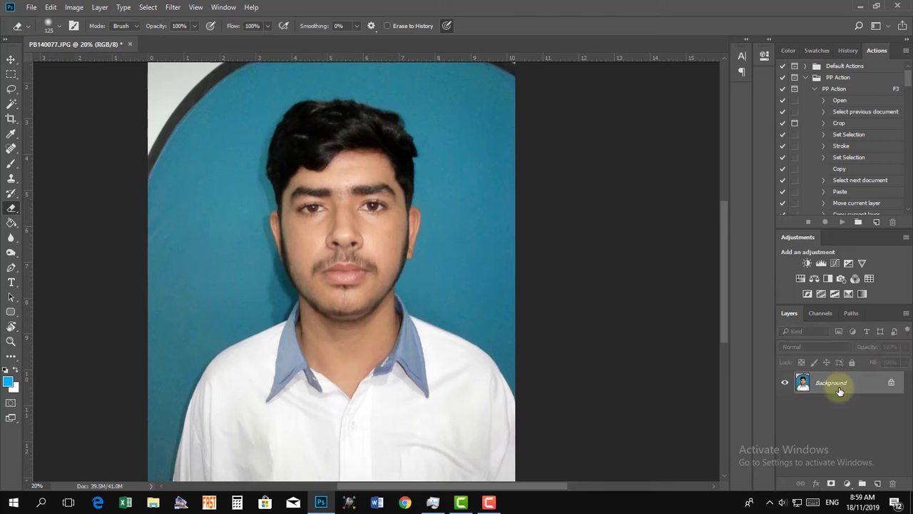
scroll(654, 367, "up", 2)
scroll(569, 475, "left", 2)
scroll(535, 490, "left", 2)
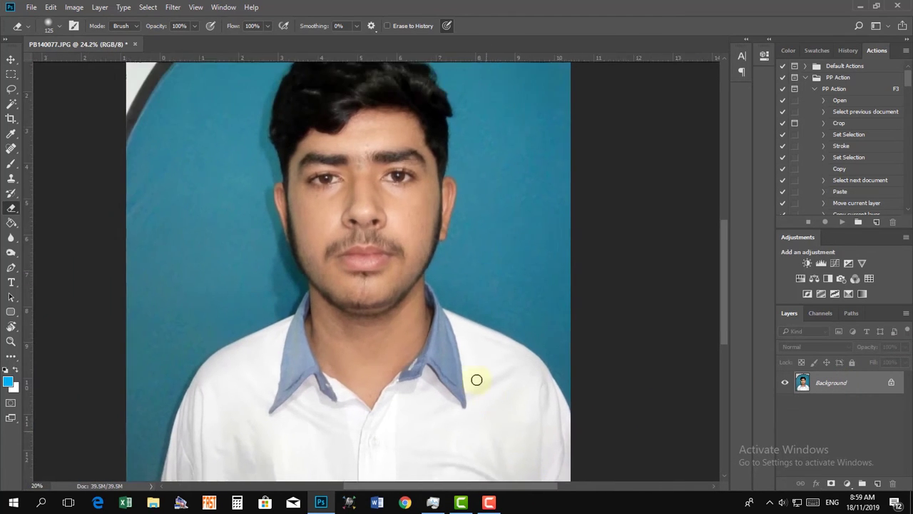
scroll(432, 312, "down", 2)
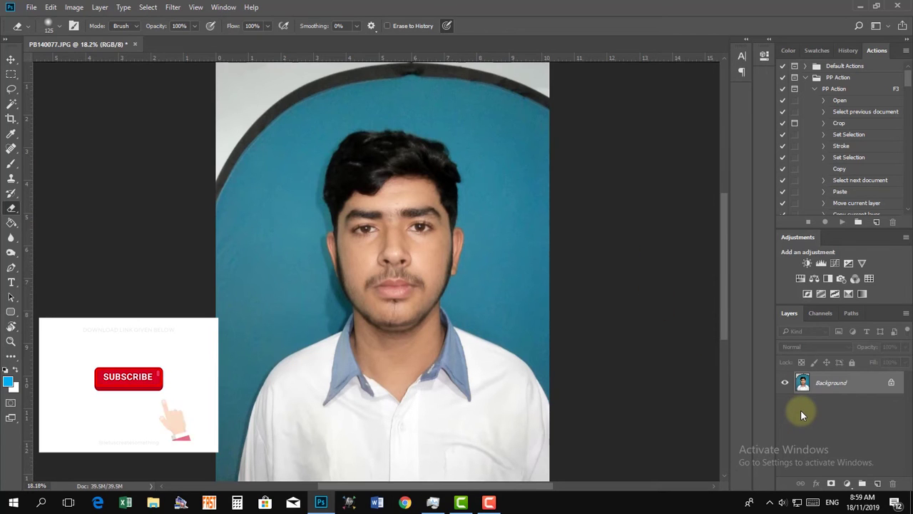
Brighten midtones with a Curves point lifting input 126 to output 136
left_click(78, 8)
left_click(264, 59)
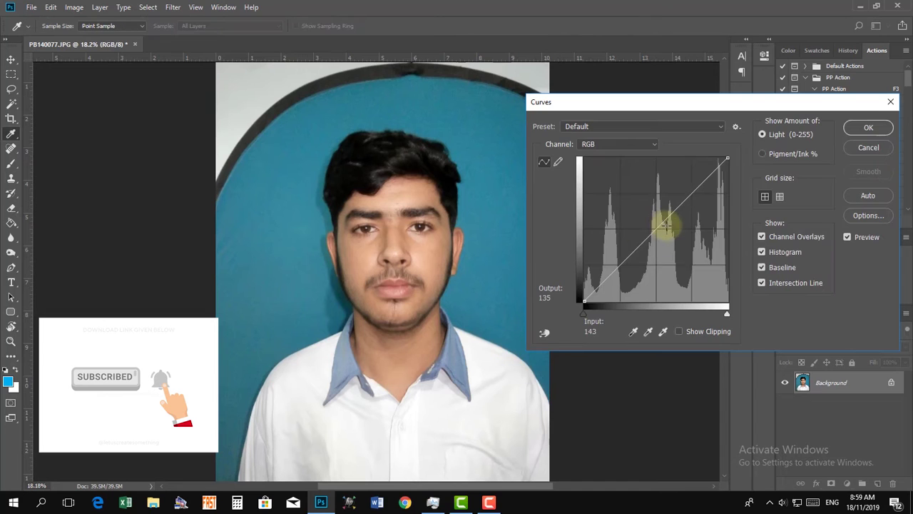
left_click(655, 222)
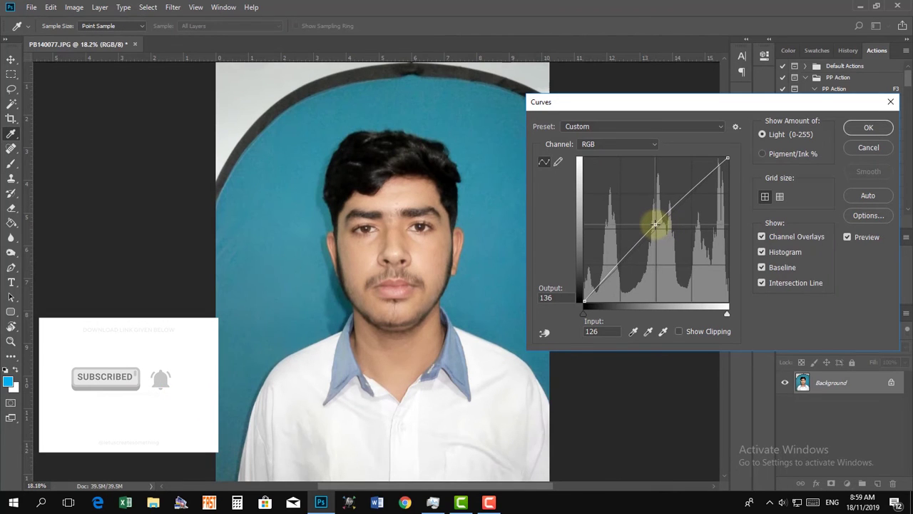
left_click(868, 127)
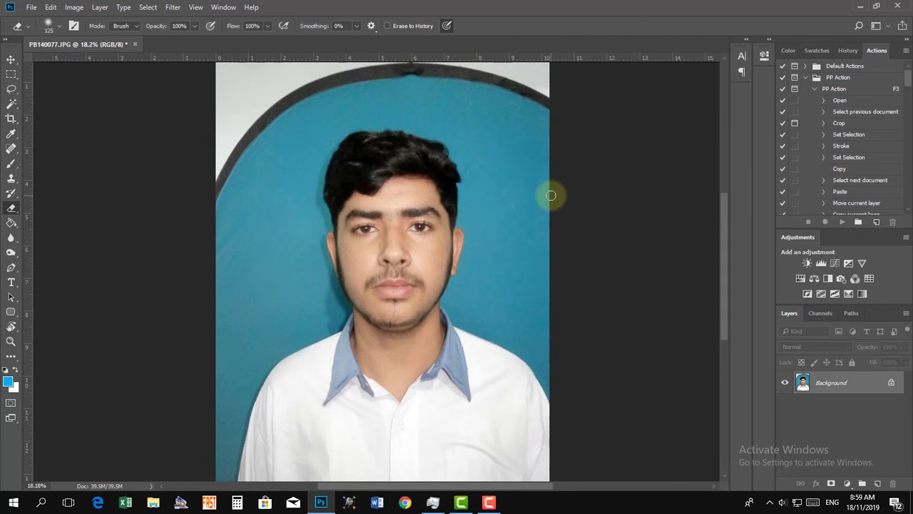
Run the Frequency Separation action with an 8.5 px blur and select the LF layer
key("F5")
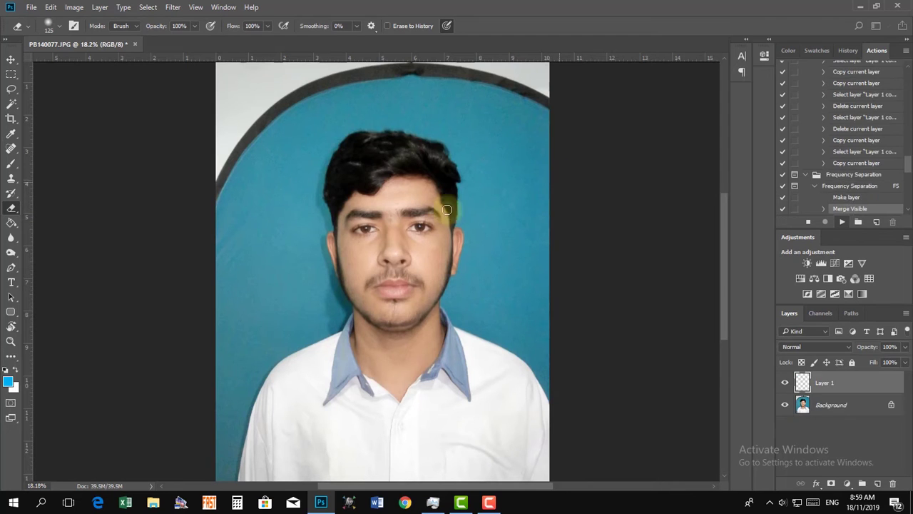
left_click(428, 202)
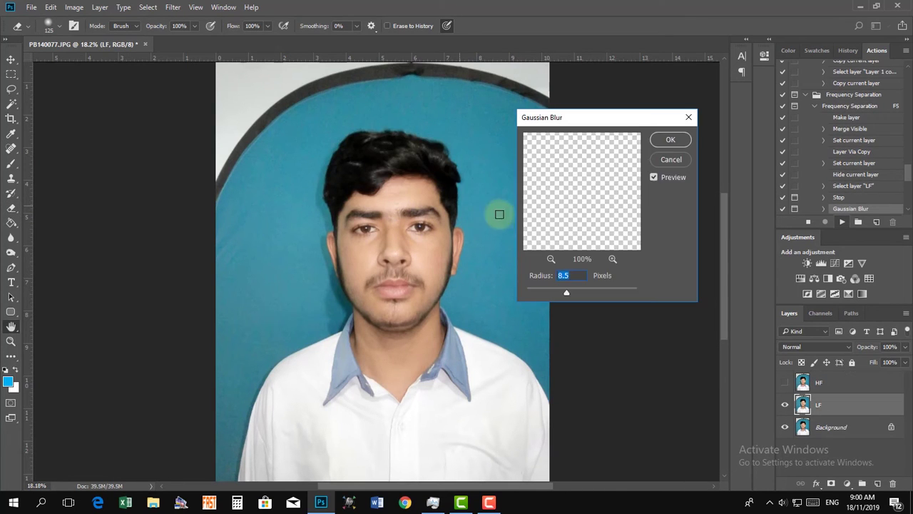
left_click(666, 136)
left_click(454, 210)
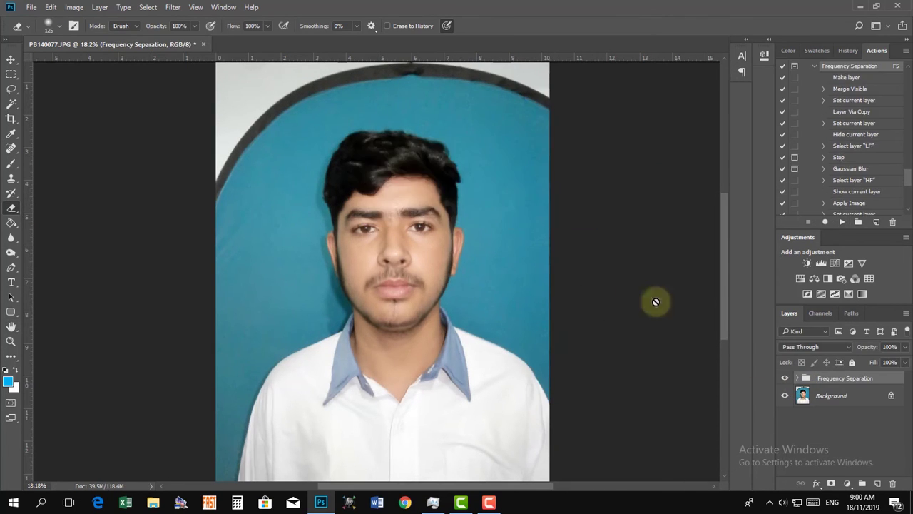
left_click(797, 378)
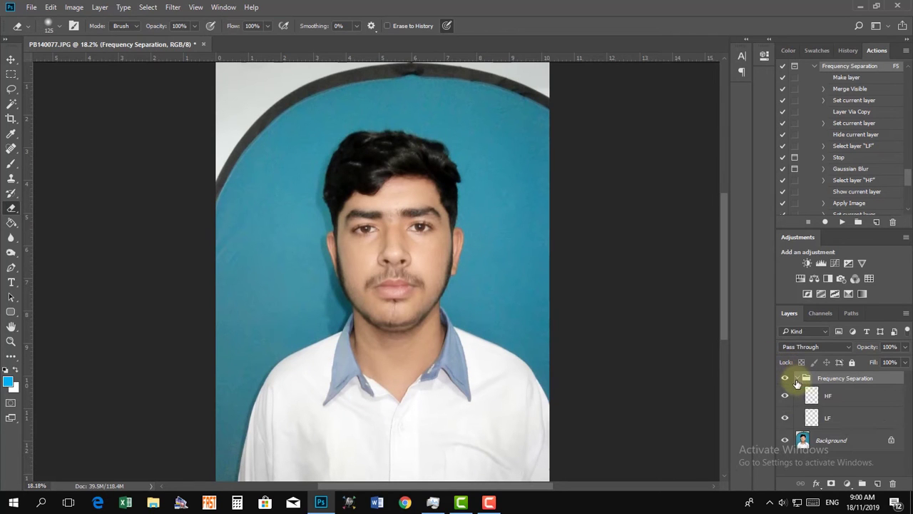
left_click(825, 418)
scroll(463, 279, "up", 3)
Smooth both cheeks on LF using a 30 px feathered lasso and 26.3 px Gaussian Blur
scroll(340, 238, "up", 1)
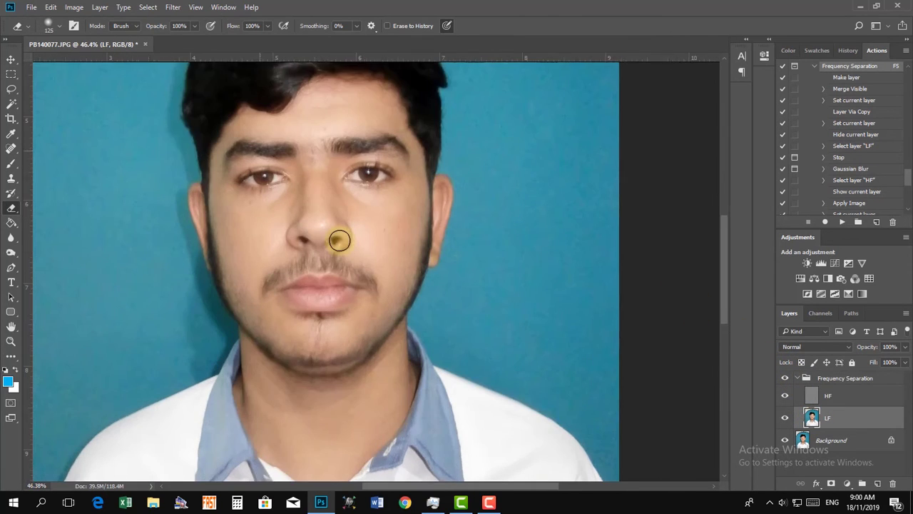
scroll(349, 243, "up", 1)
key("l")
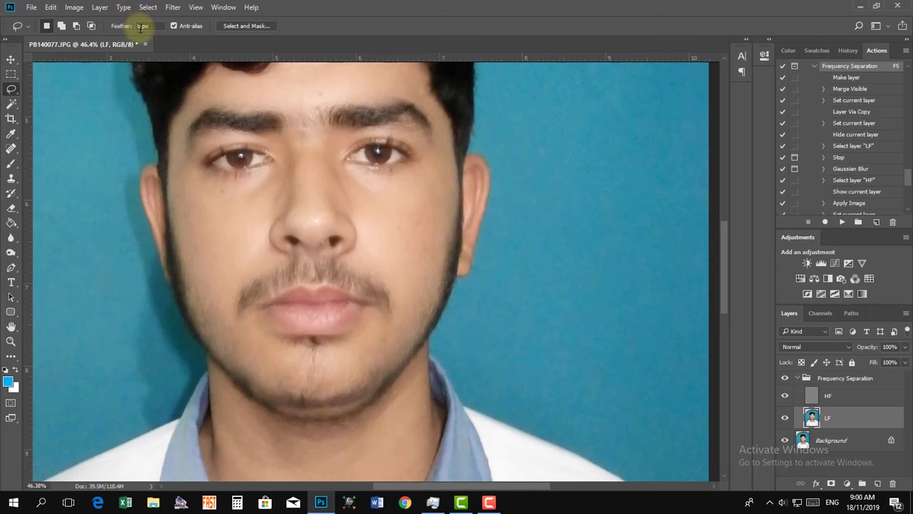
type("30")
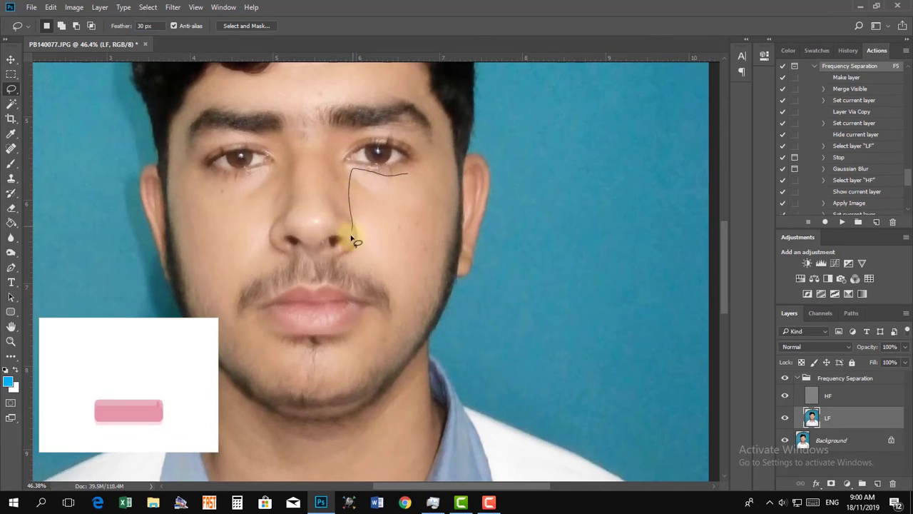
left_click_drag(351, 177, 413, 179)
key("ctrl+alt+f")
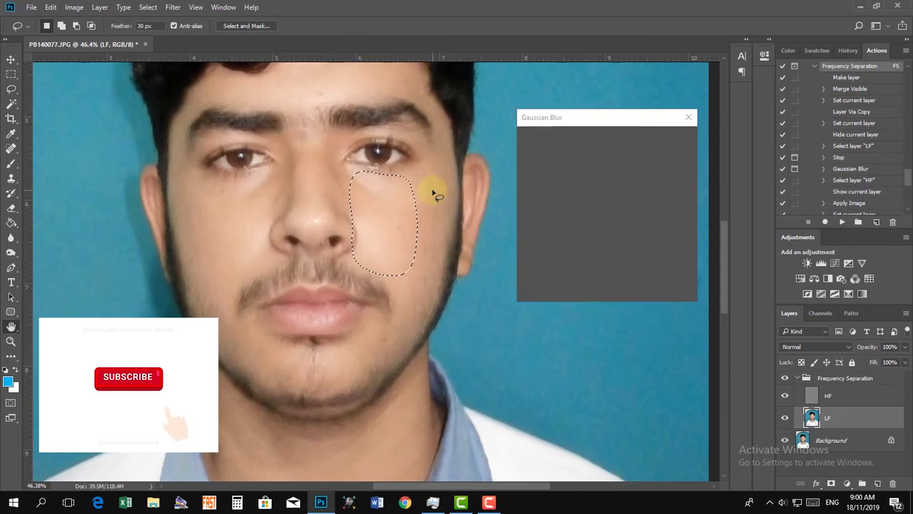
left_click_drag(570, 292, 574, 293)
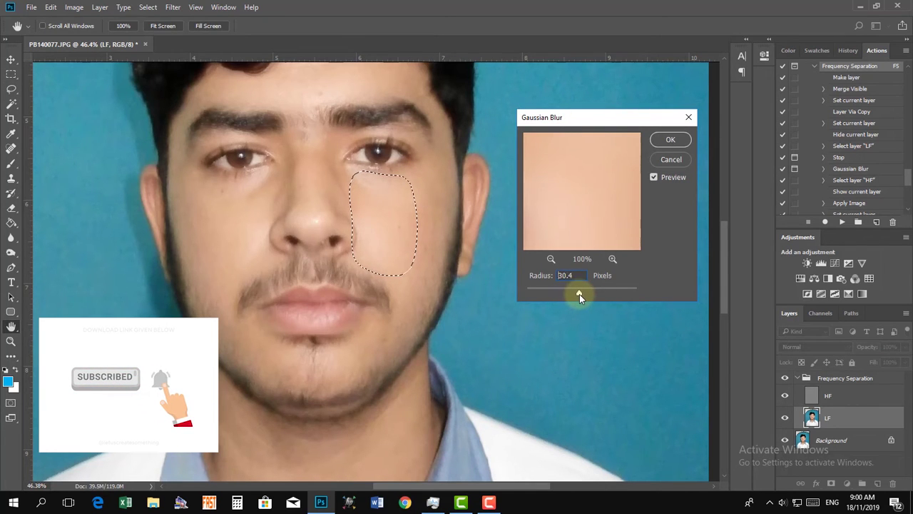
left_click(671, 139)
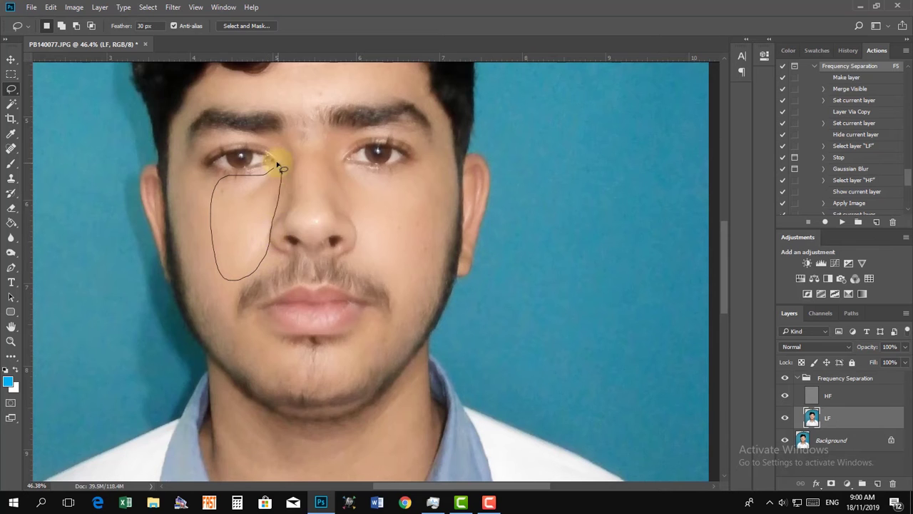
key("ctrl+alt+f")
left_click(669, 140)
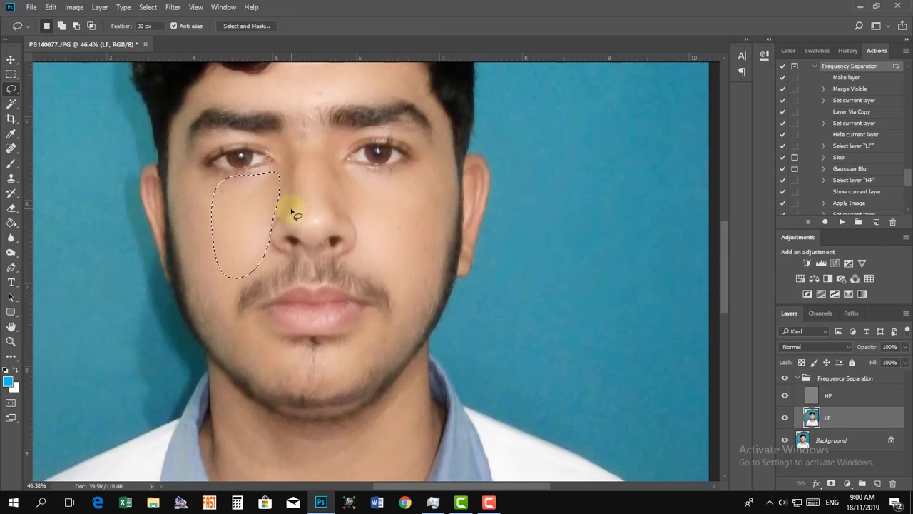
Blur feathered forehead and nose patches with the same 26.3 px Gaussian Blur
scroll(325, 168, "up", 2)
scroll(326, 169, "up", 1)
left_click_drag(384, 106, 291, 119)
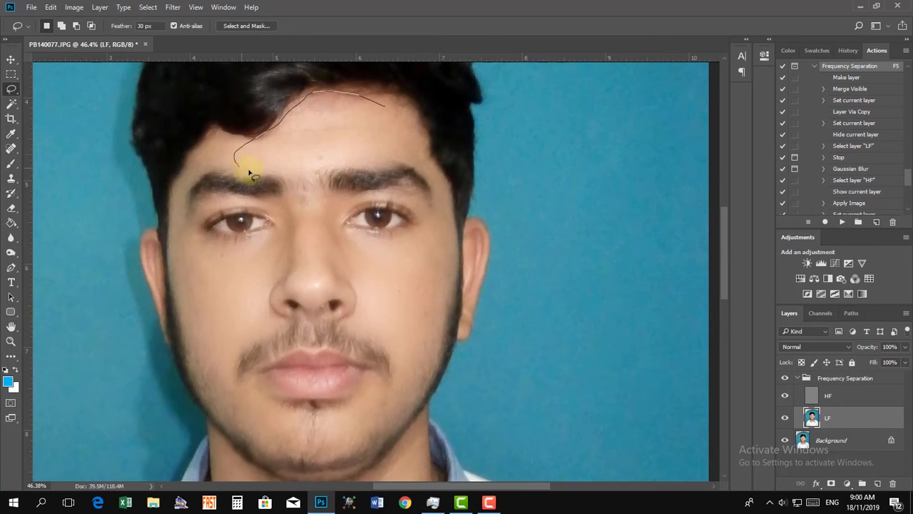
left_click_drag(380, 119, 375, 107)
key("ctrl+alt+f")
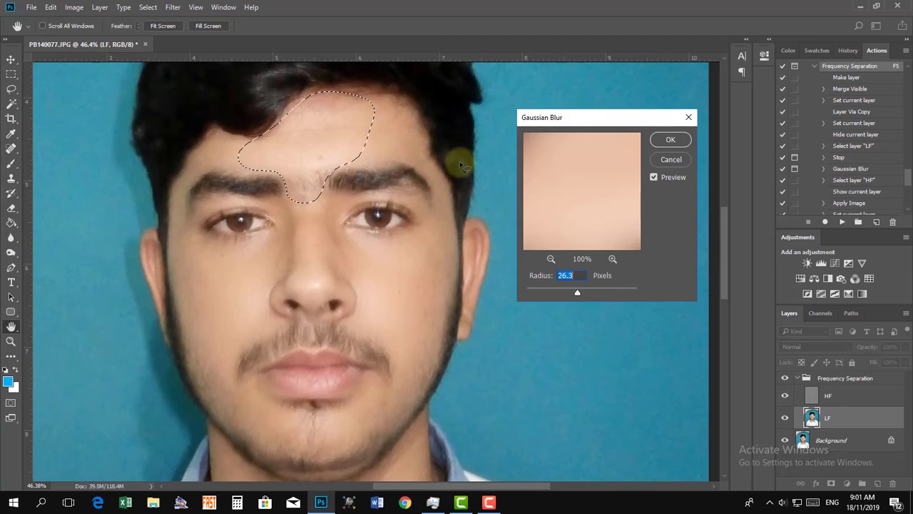
left_click(673, 139)
left_click_drag(299, 272, 318, 298)
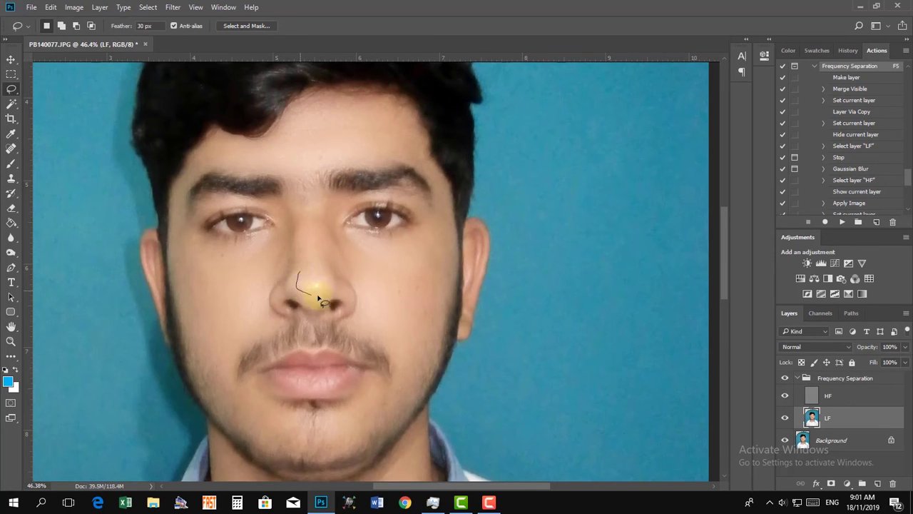
key("ctrl+alt+f")
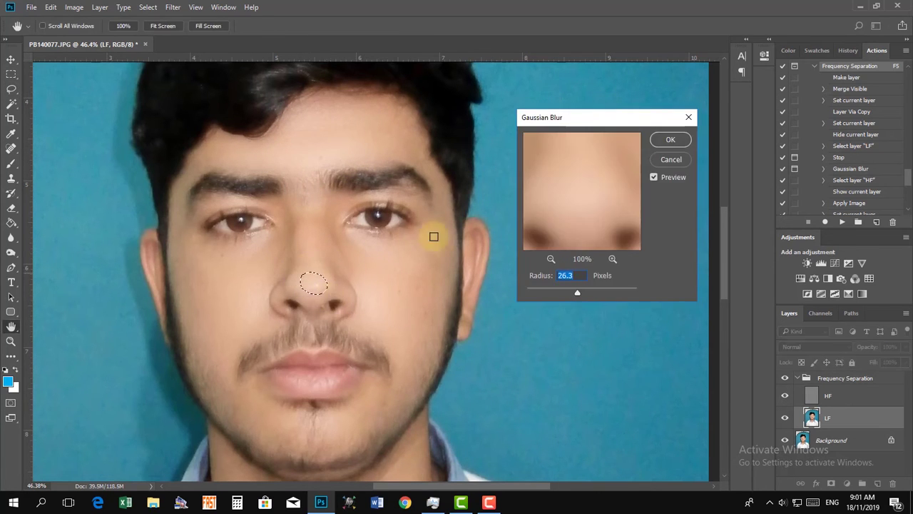
left_click(672, 141)
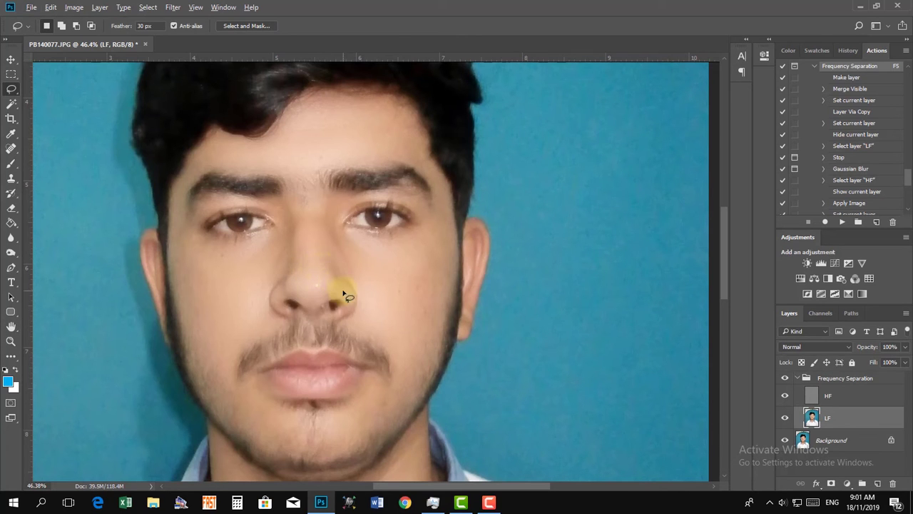
scroll(305, 305, "down", 2)
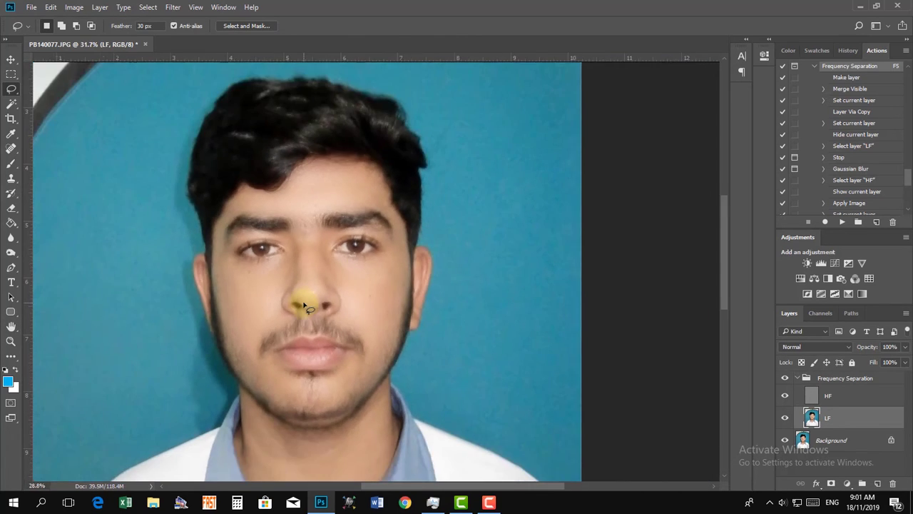
scroll(305, 305, "down", 2)
scroll(305, 305, "up", 1)
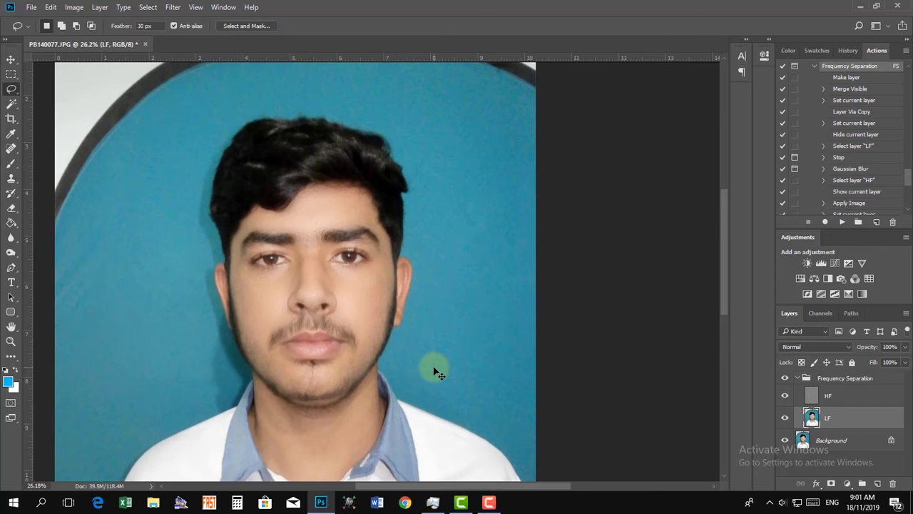
Flatten all layers into a single Background layer
key("ctrl+shift+e")
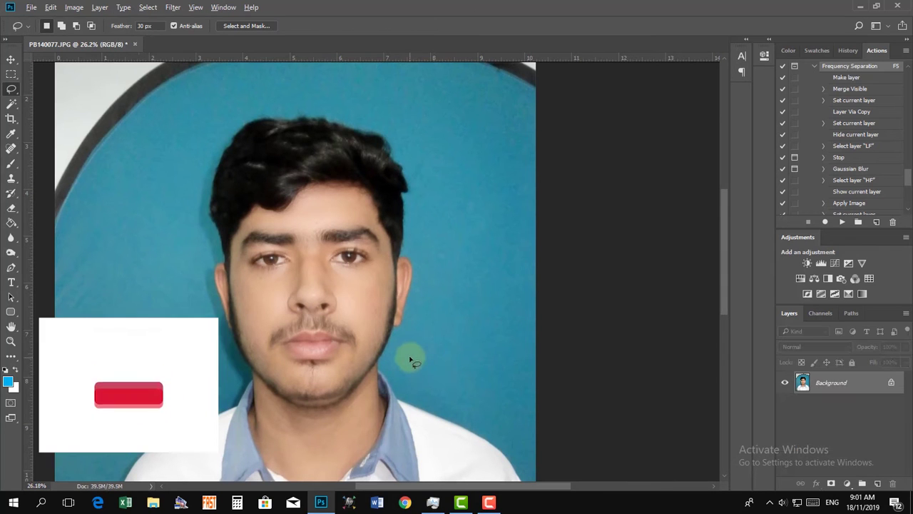
scroll(409, 357, "down", 2)
scroll(360, 314, "down", 1)
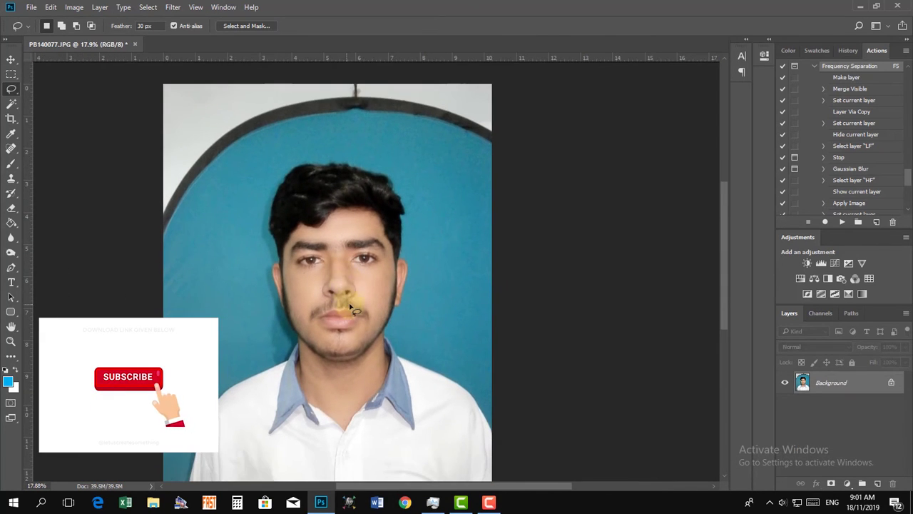
Apply Smart Sharpen to the flattened portrait
left_click(148, 7)
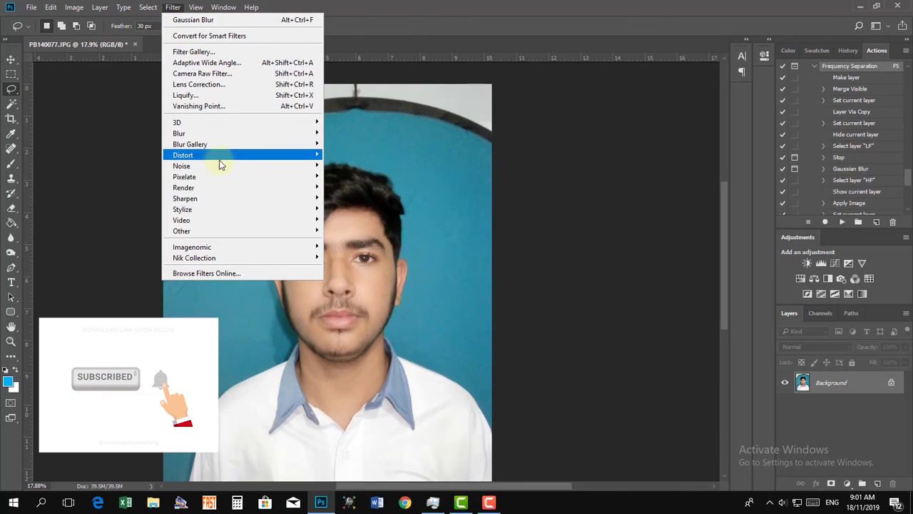
mouse_move(185, 199)
left_click(382, 245)
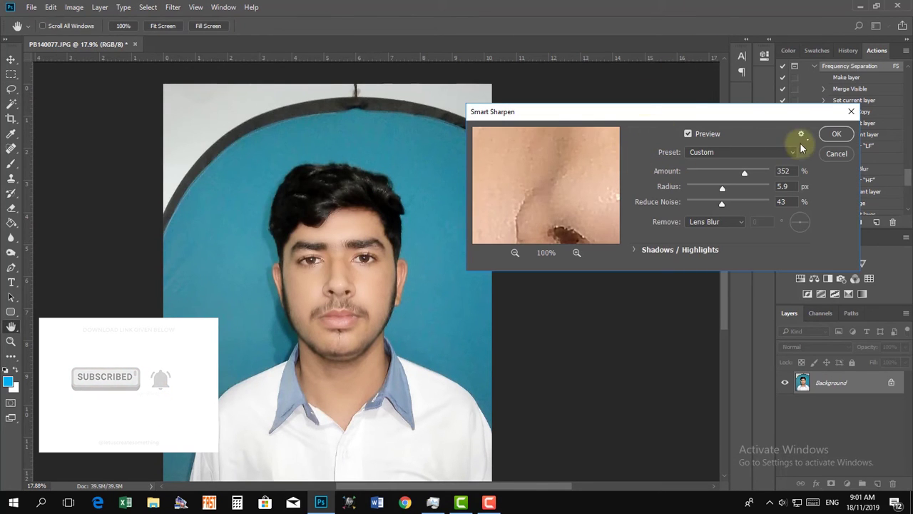
left_click(836, 134)
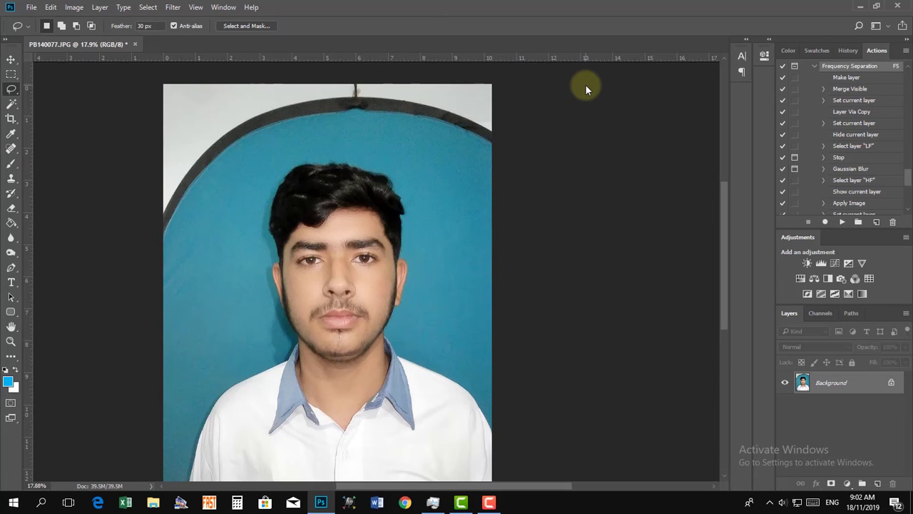
Apply Imagenomic Portraiture 3 with its Smoothing: Normal preset
scroll(362, 244, "up", 2)
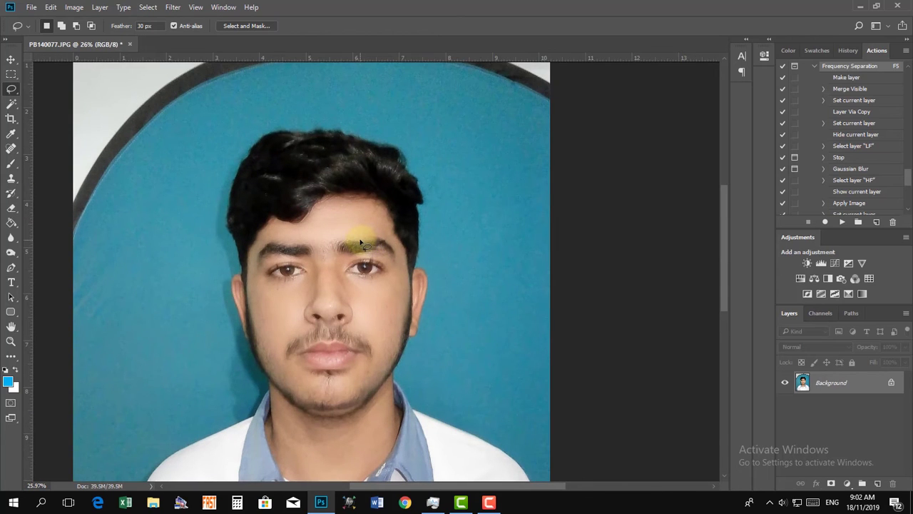
scroll(361, 244, "down", 1)
left_click(172, 7)
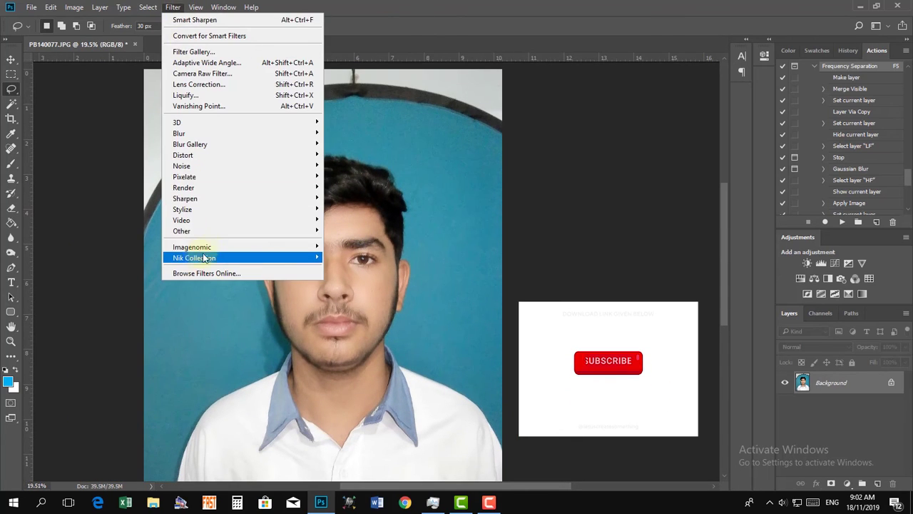
left_click(348, 248)
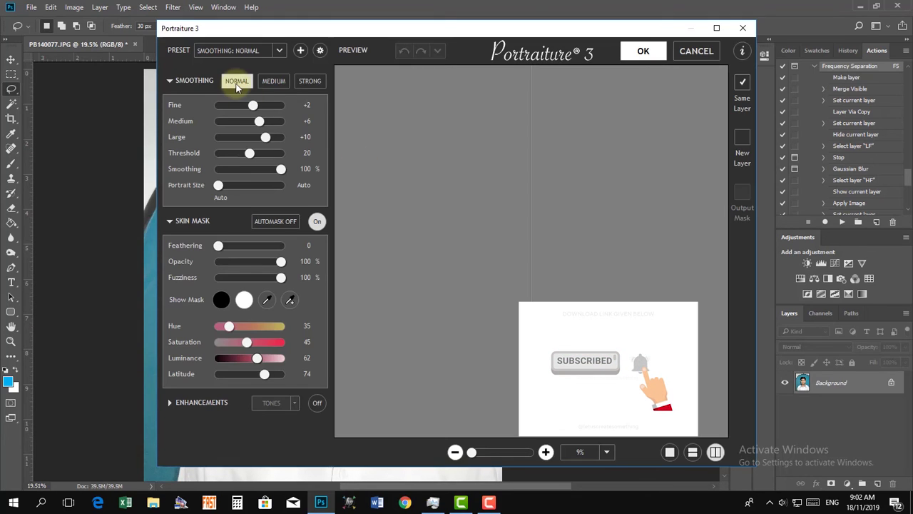
left_click(635, 51)
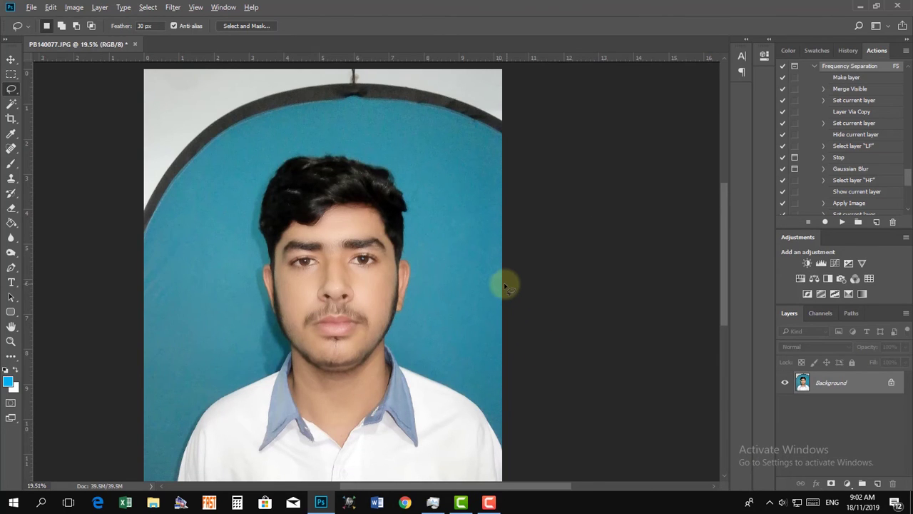
scroll(328, 285, "up", 2)
scroll(328, 285, "down", 3)
scroll(329, 285, "down", 2)
Crop to 1.378 × 1.772 in at 300 px/in, centring the face and shoulders
key("c")
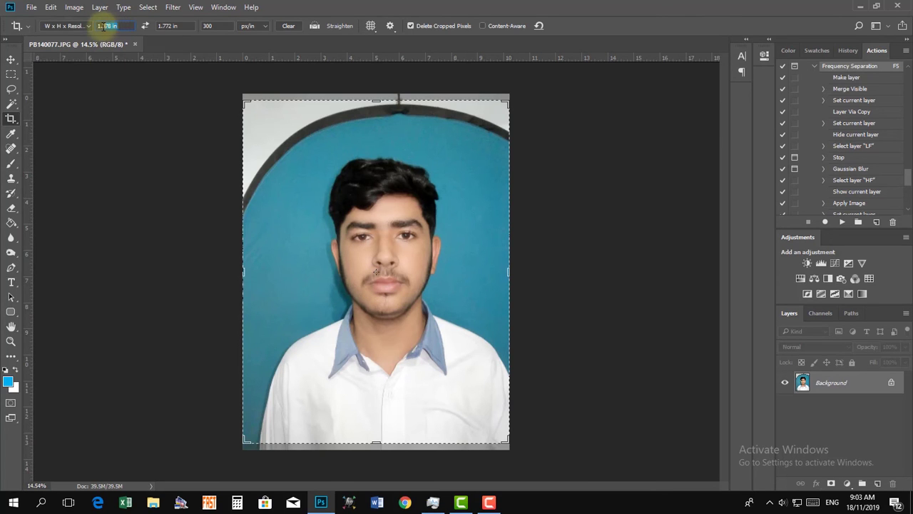
left_click(207, 25)
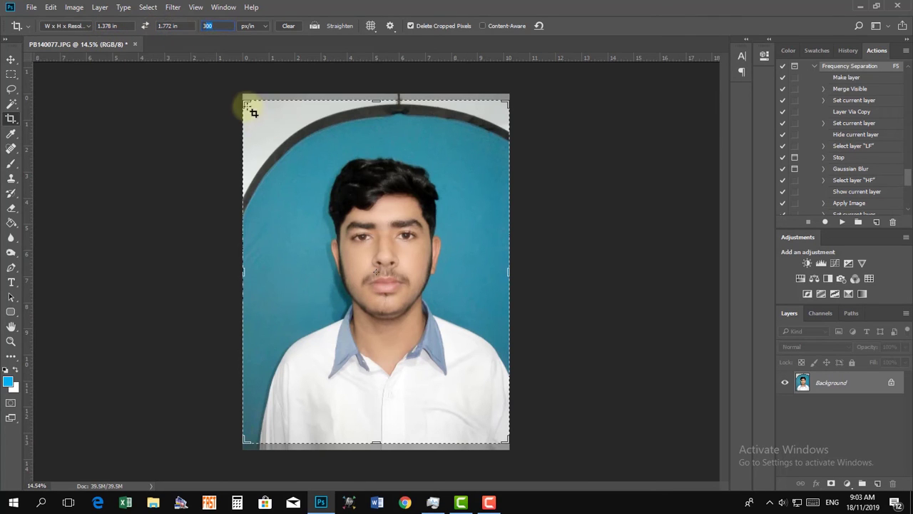
left_click_drag(247, 107, 261, 122)
left_click_drag(356, 152, 382, 191)
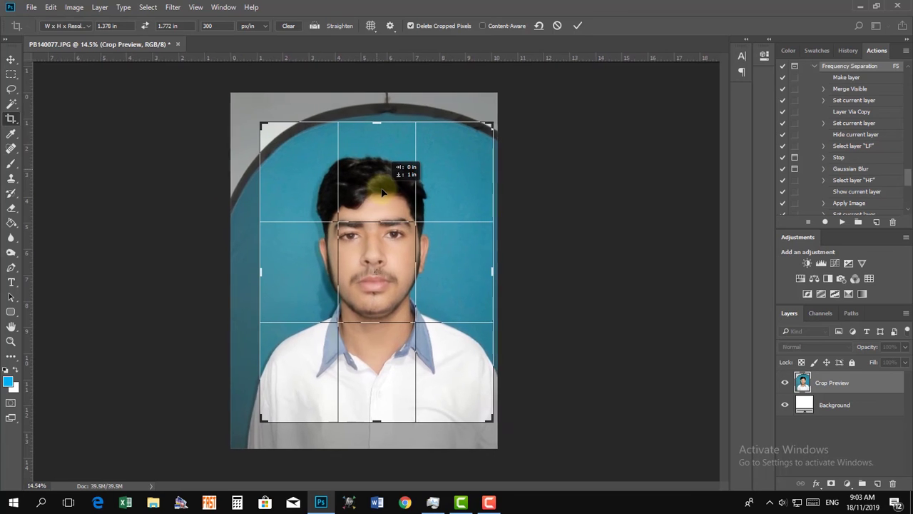
left_click_drag(263, 124, 270, 135)
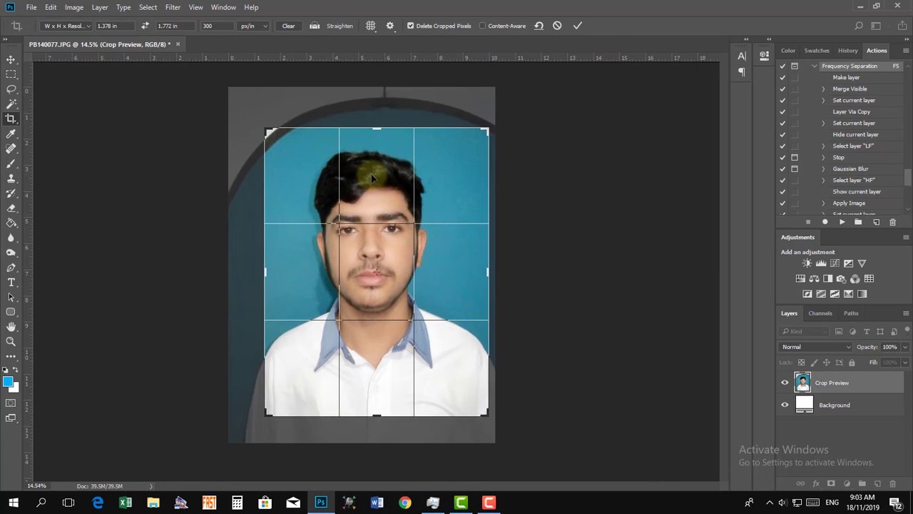
mouse_move(372, 175)
left_mouse_down()
mouse_move(386, 181)
mouse_move(395, 206)
left_mouse_up()
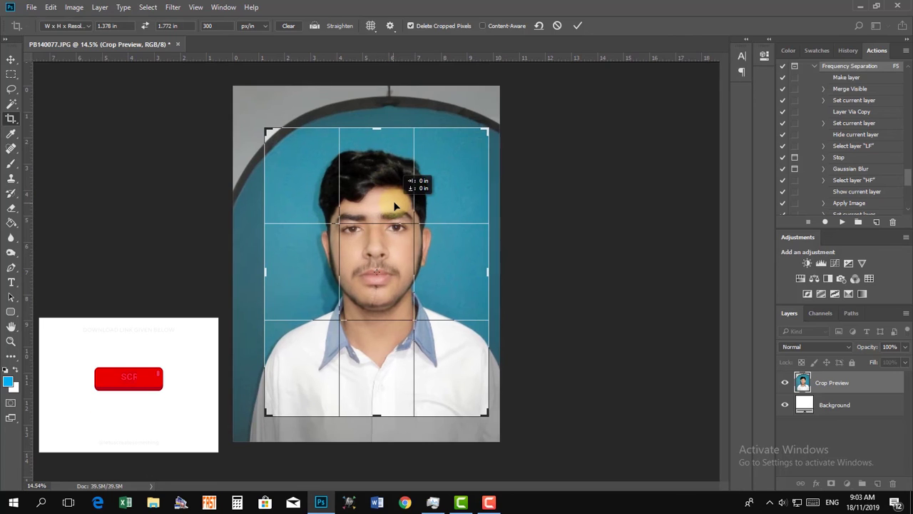
left_click_drag(393, 204, 405, 208)
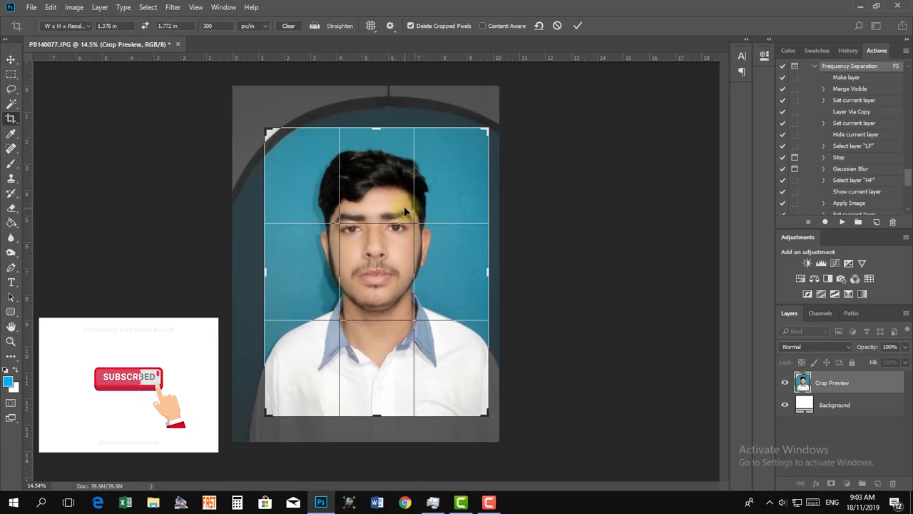
left_click(578, 27)
scroll(404, 295, "up", 5)
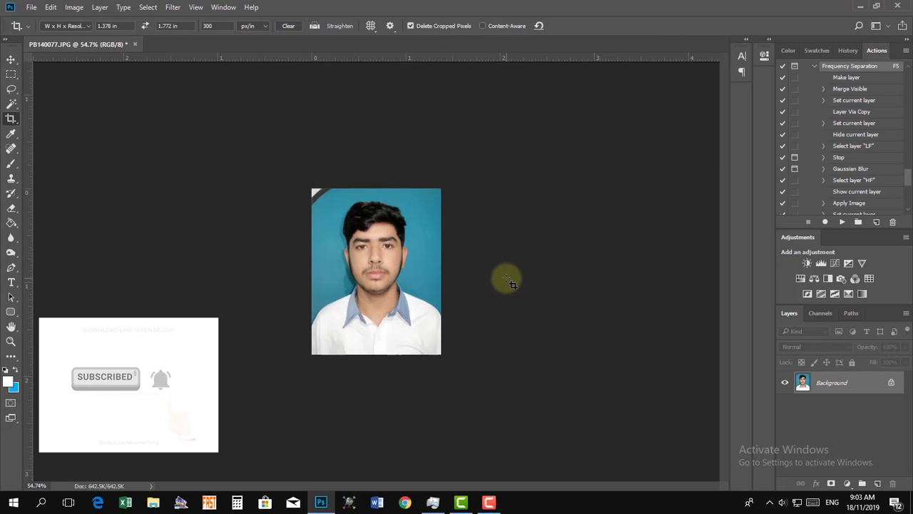
Select the teal backdrop with the Magic Wand and feather the selection by 1 px
key("w")
scroll(425, 259, "up", 4)
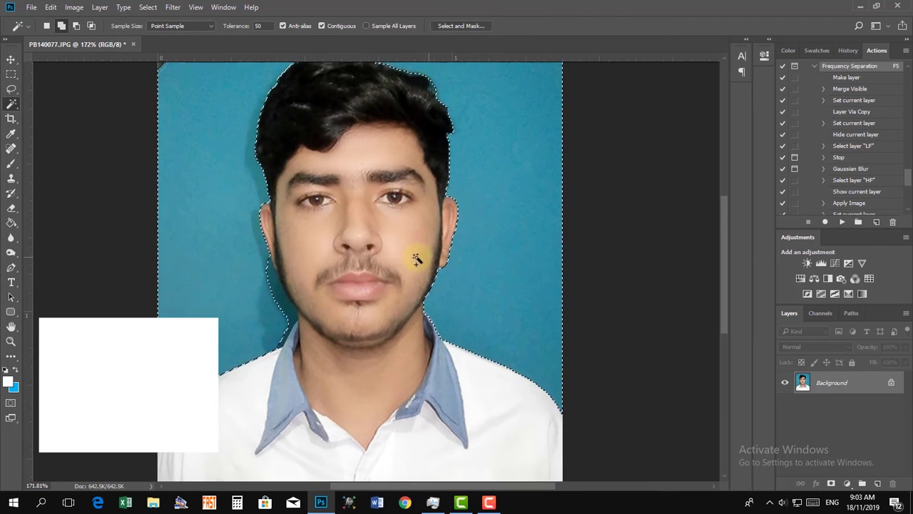
scroll(238, 341, "down", 1)
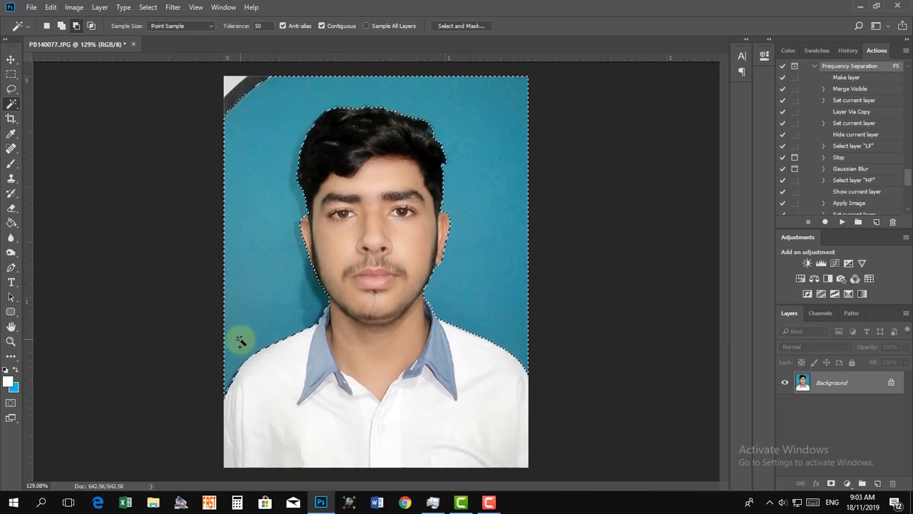
right_click(254, 157)
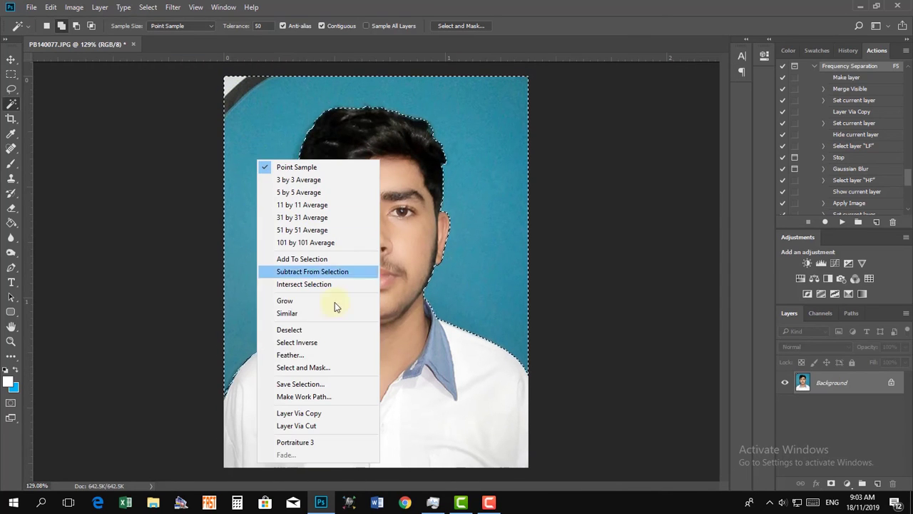
left_click(323, 356)
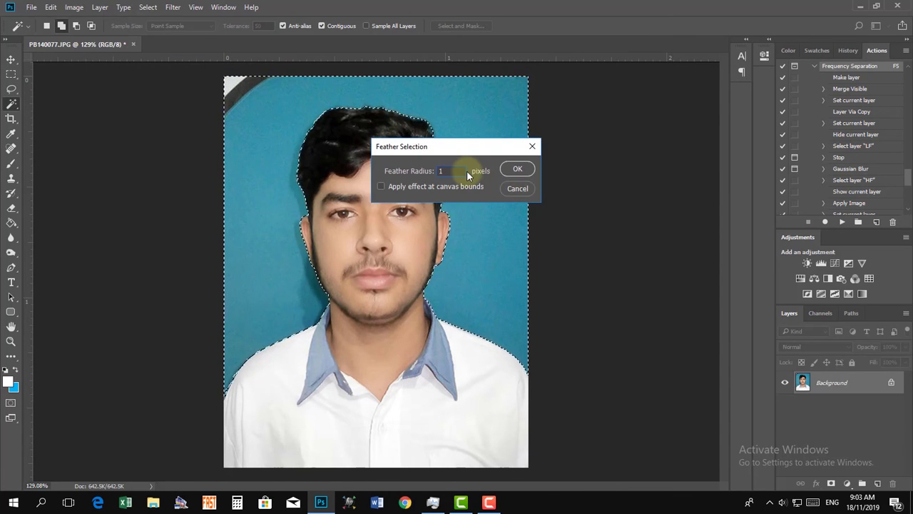
key("Return")
Fill the selected backdrop with bright blue and deselect
key("shift+F5")
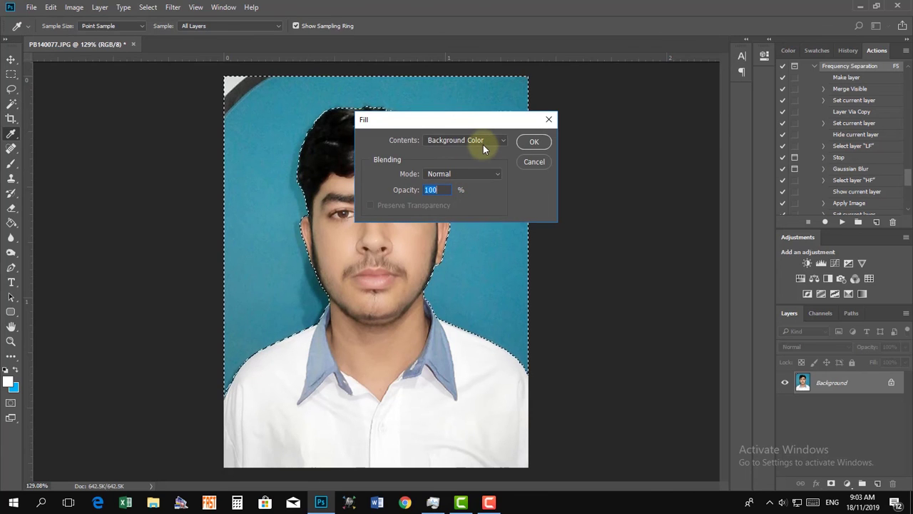
key("Return")
key("ctrl+d")
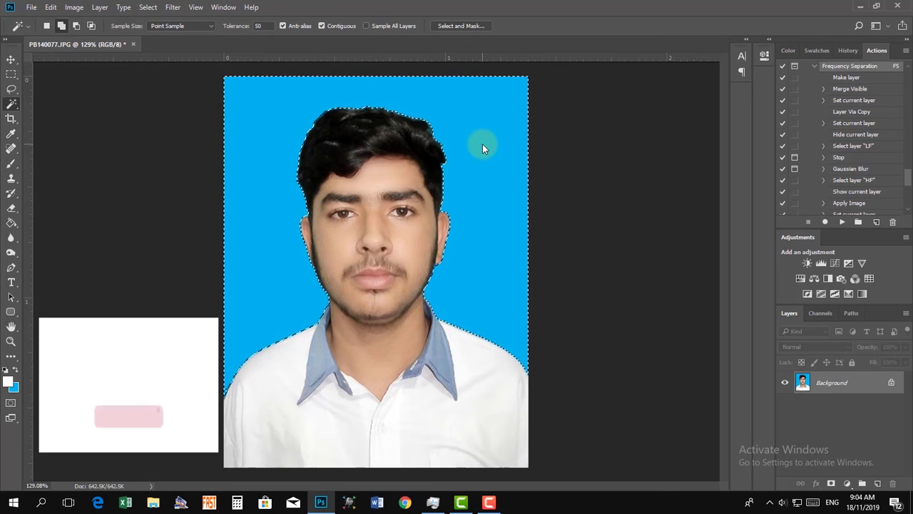
scroll(464, 206, "up", 3)
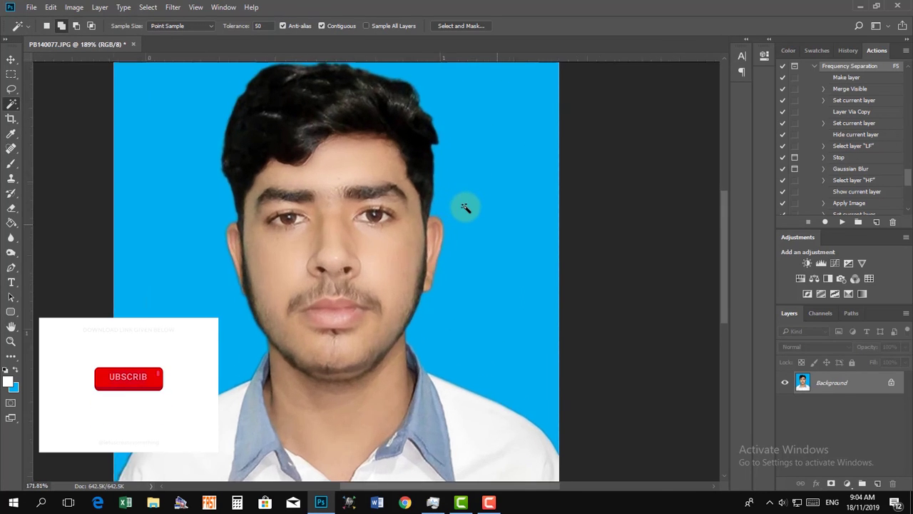
scroll(465, 207, "down", 3)
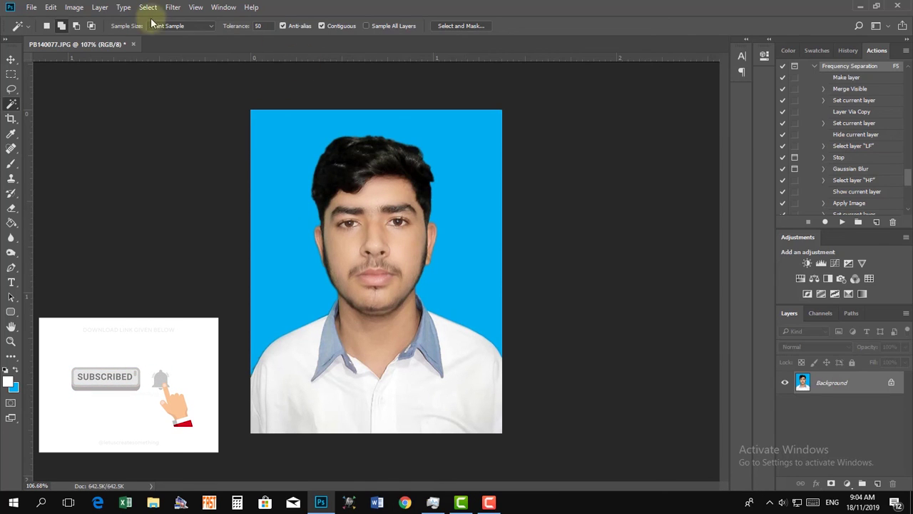
Apply a Cooling Filter (82) photo filter at 2% density to the portrait
left_click(74, 7)
mouse_move(91, 36)
left_click(276, 128)
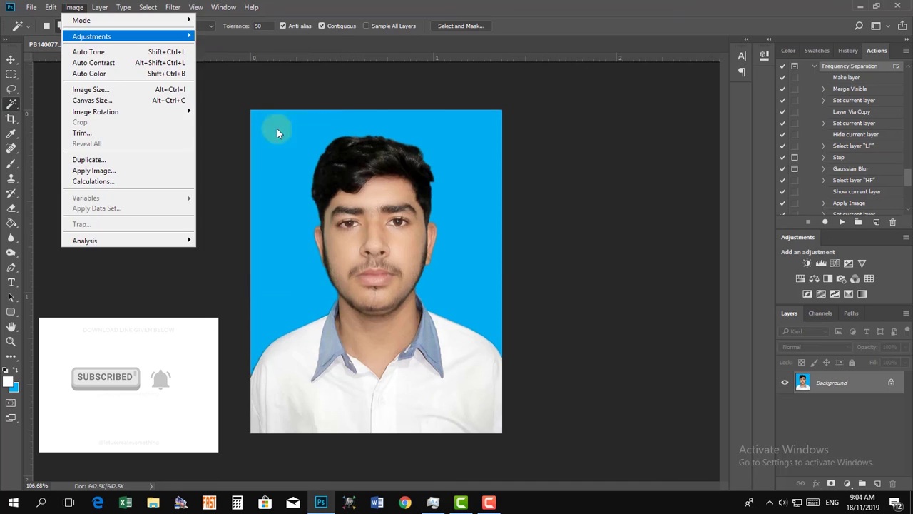
left_click(604, 180)
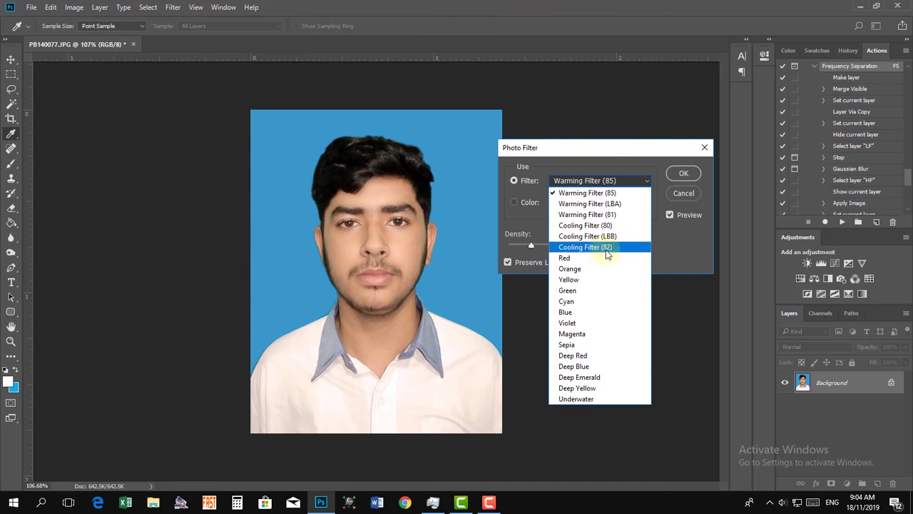
left_click(574, 247)
type("2")
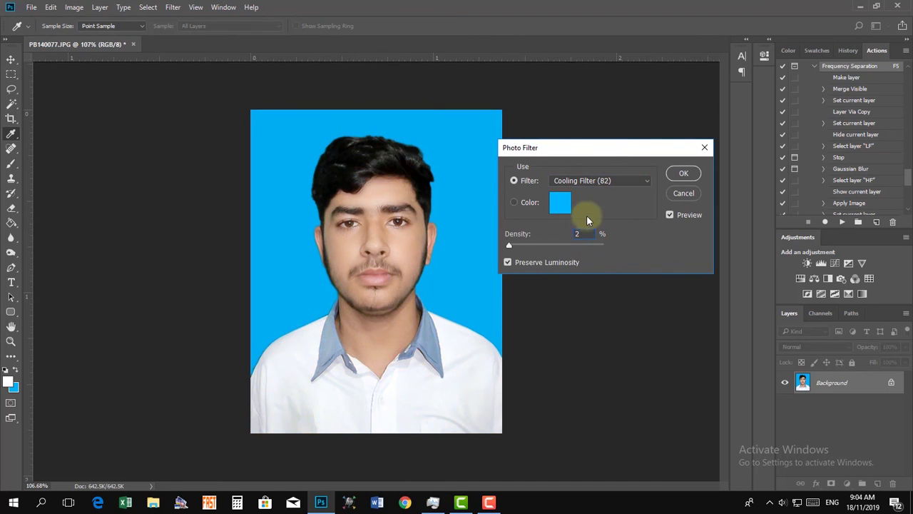
left_click(684, 173)
key("w")
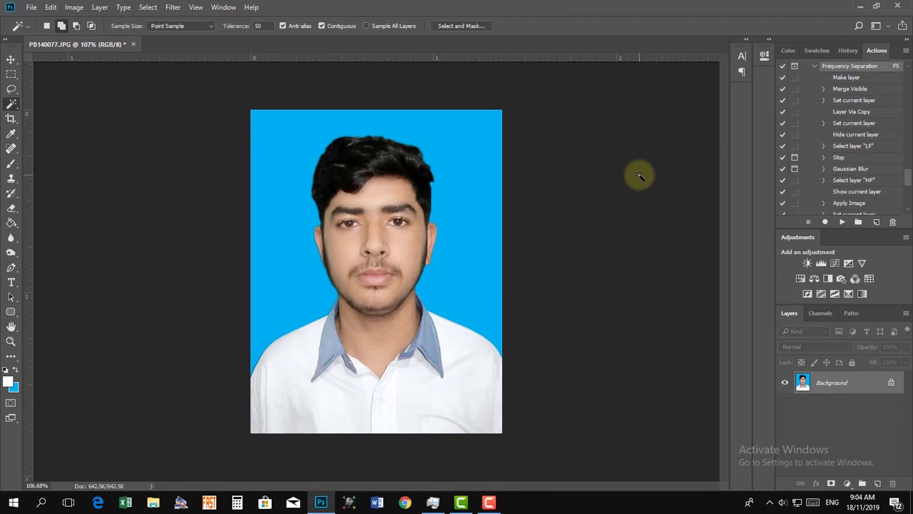